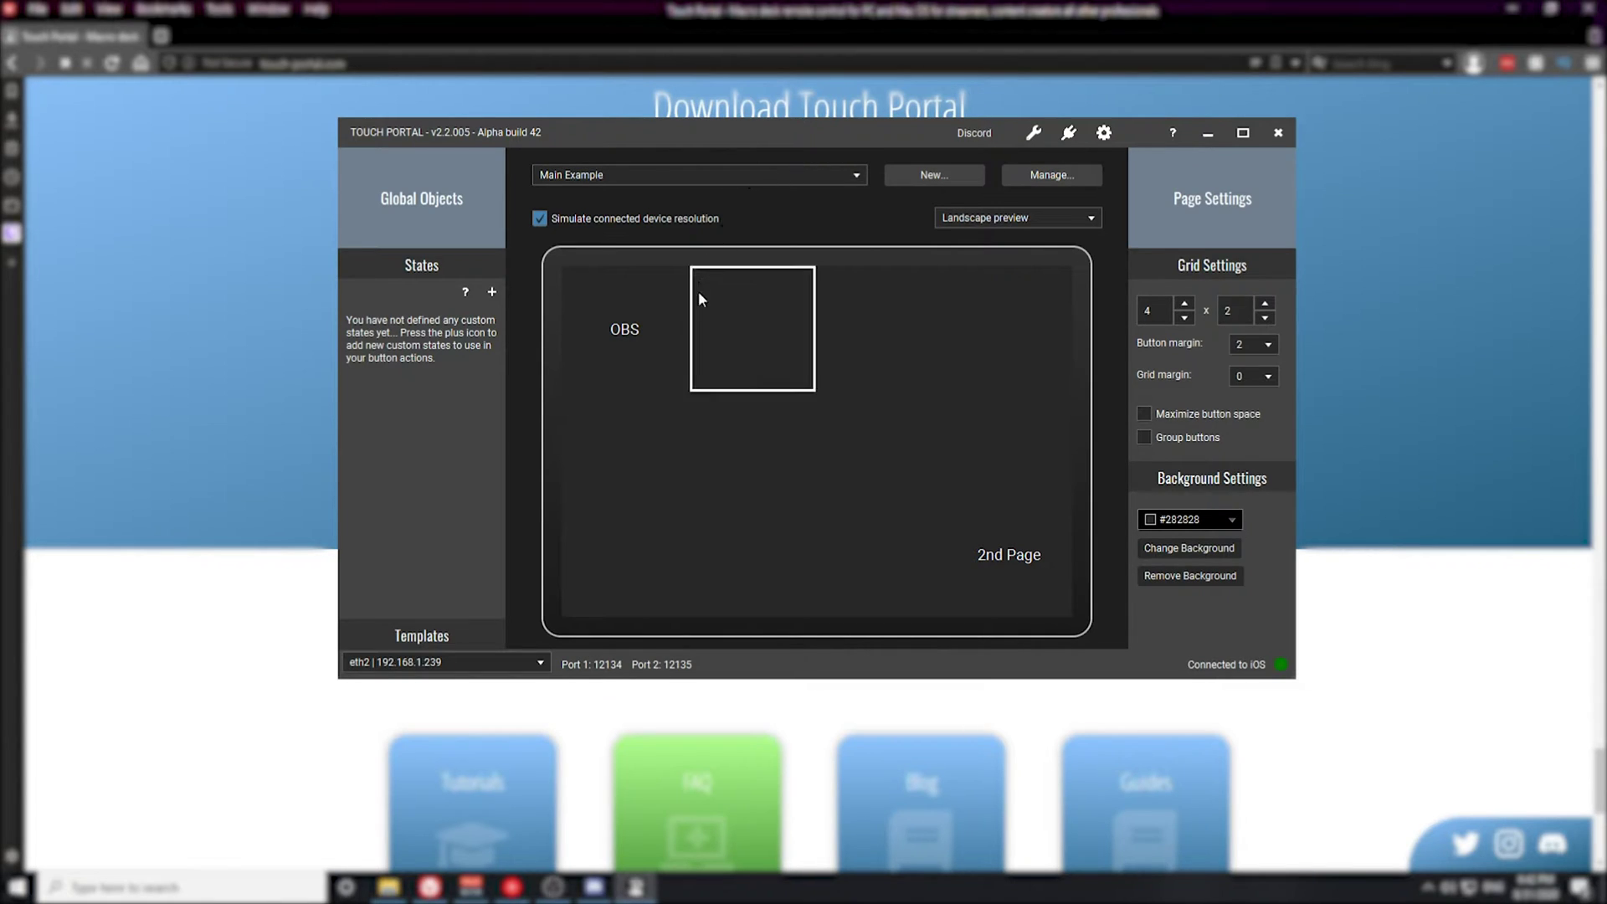
- Open the empty button next to the OBS button for editing
click(778, 334)
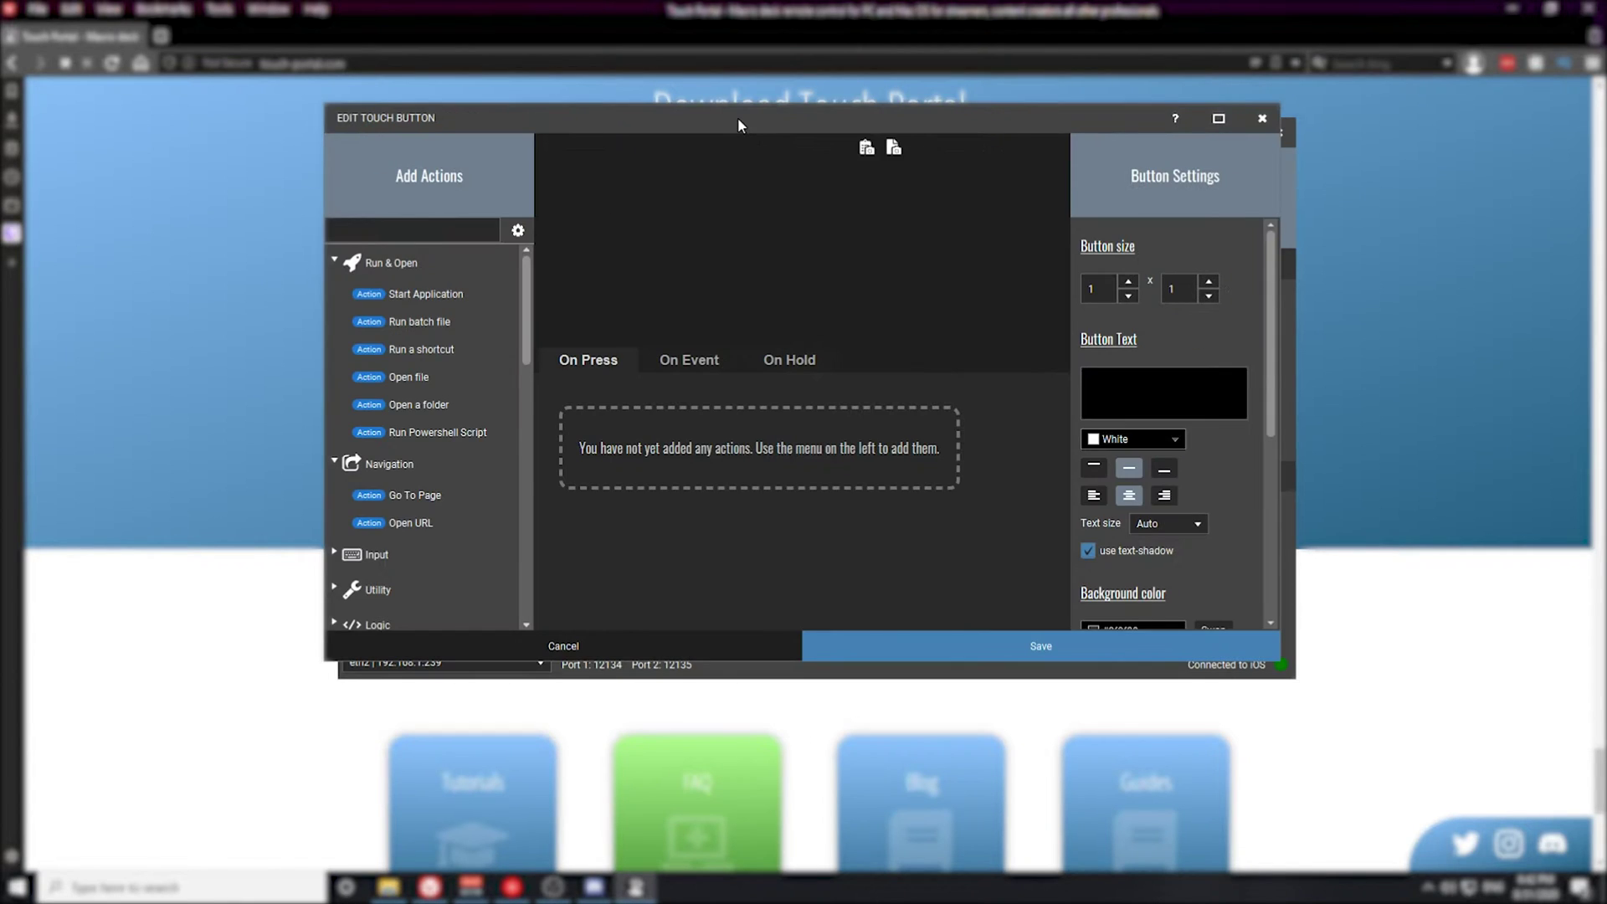
drag(753, 142, 756, 147)
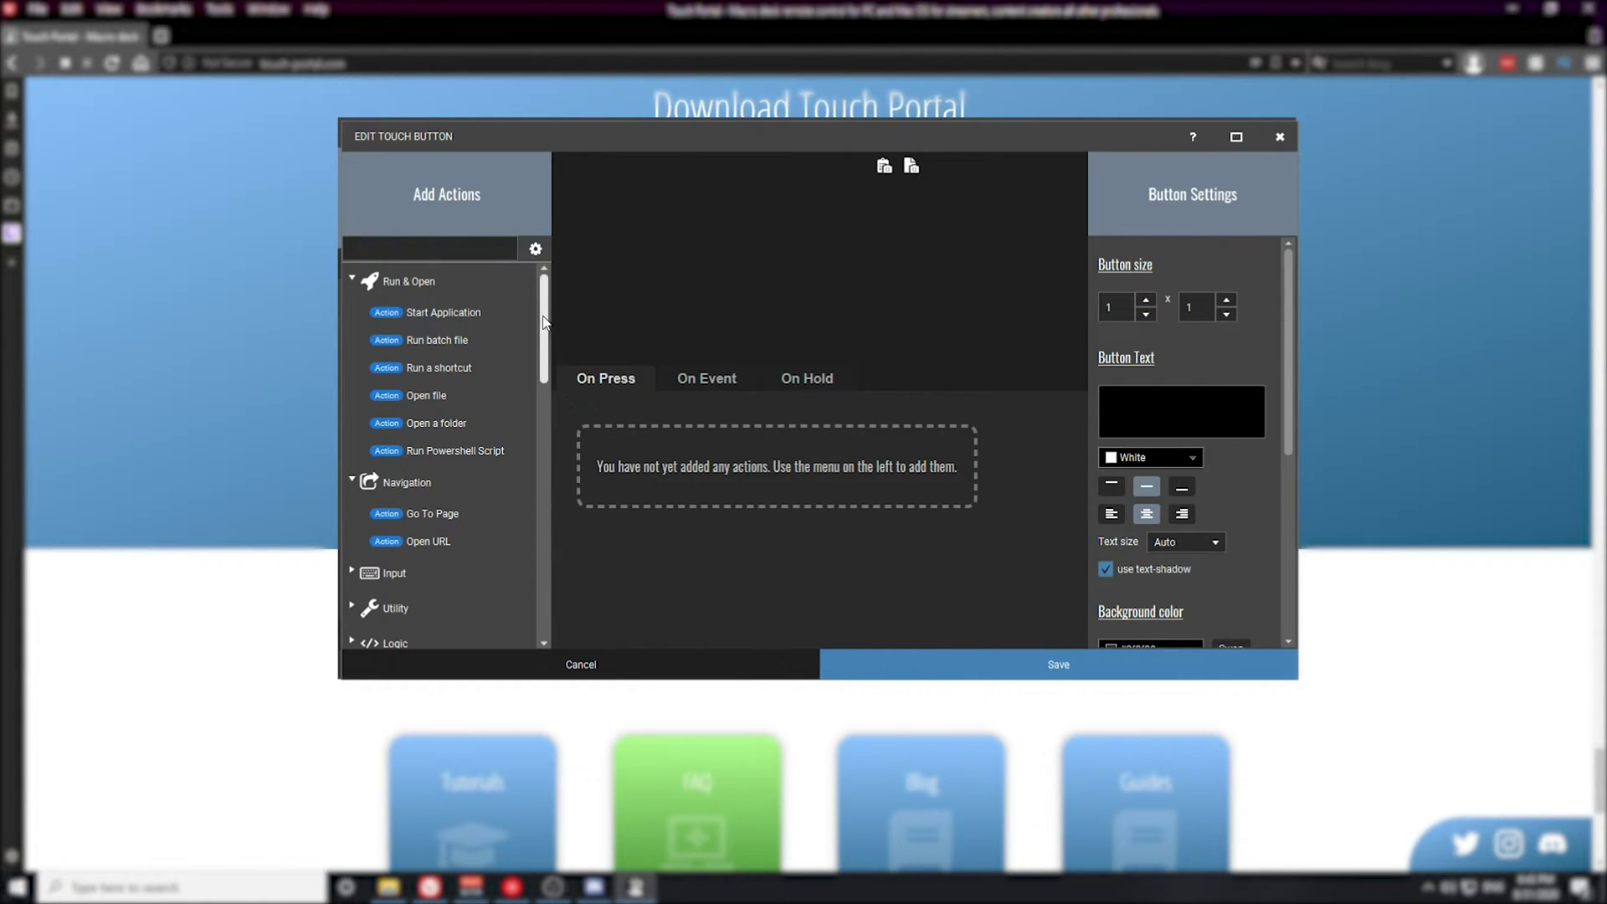
- Examine the OBS events available as event triggers for the button, and view its On Hold setup
click(697, 378)
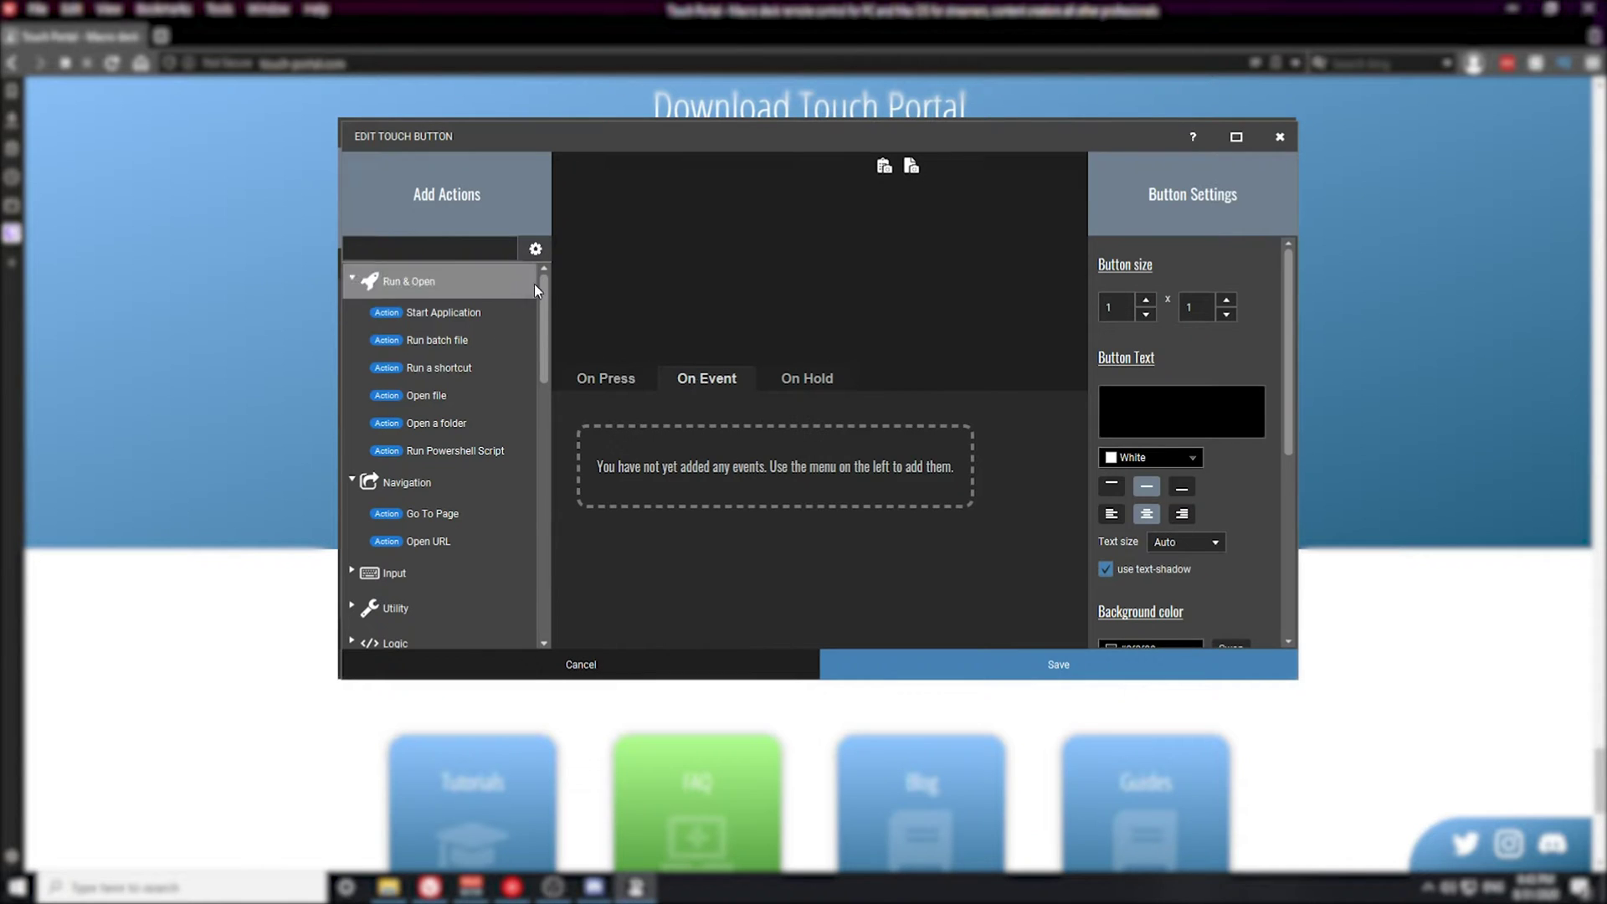
scroll(549, 330, down, 3)
drag(549, 331, 566, 495)
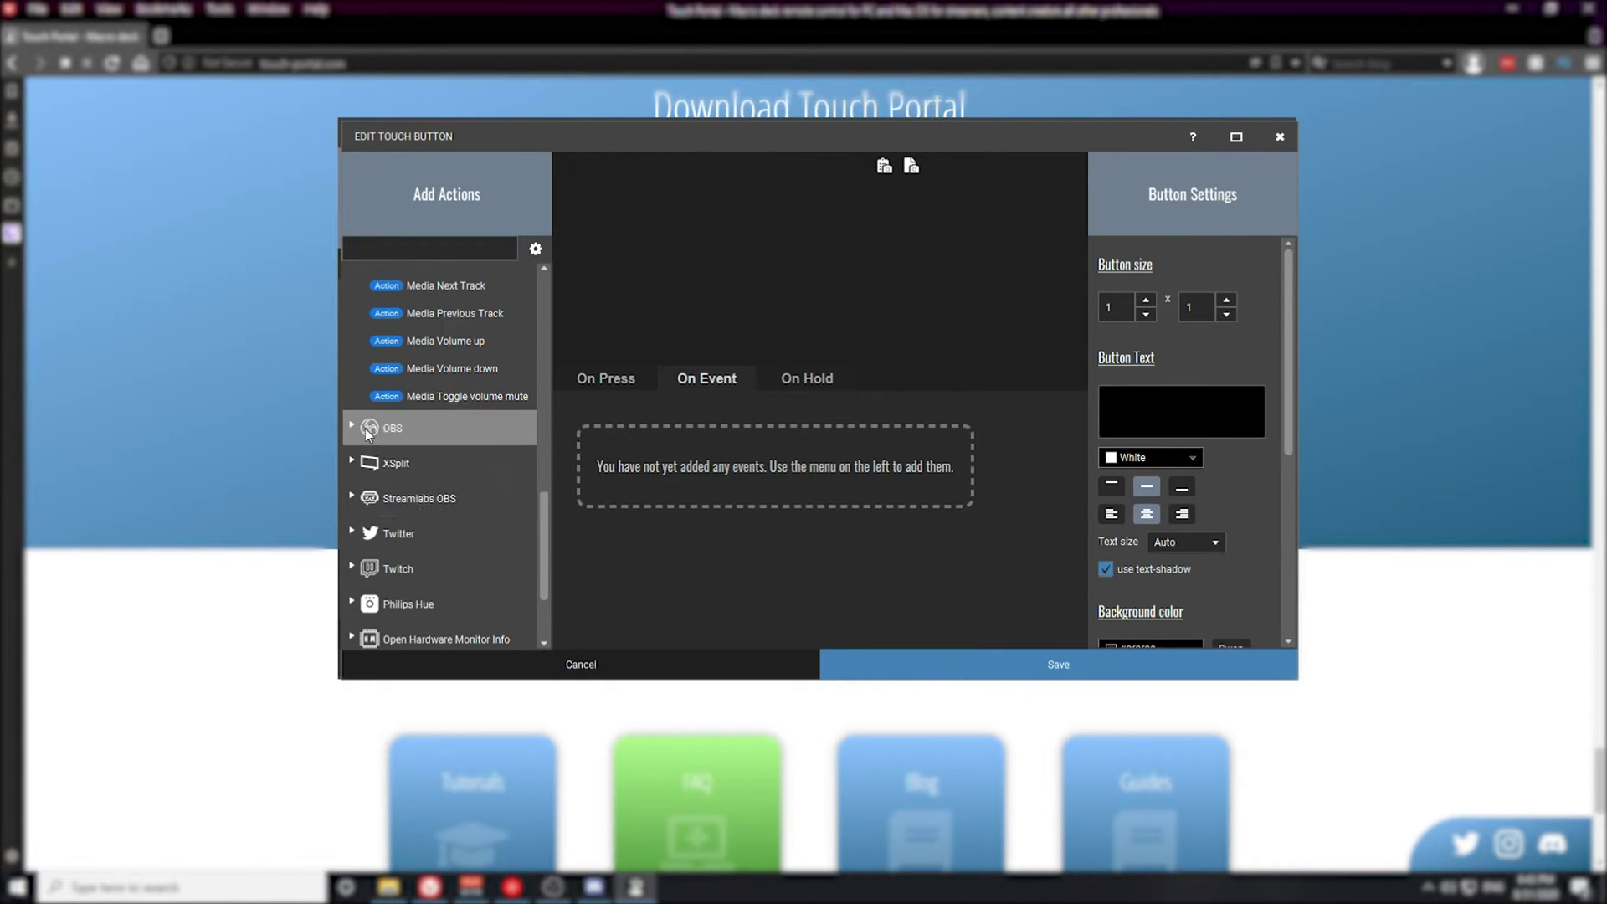
click(392, 428)
scroll(444, 408, down, 10)
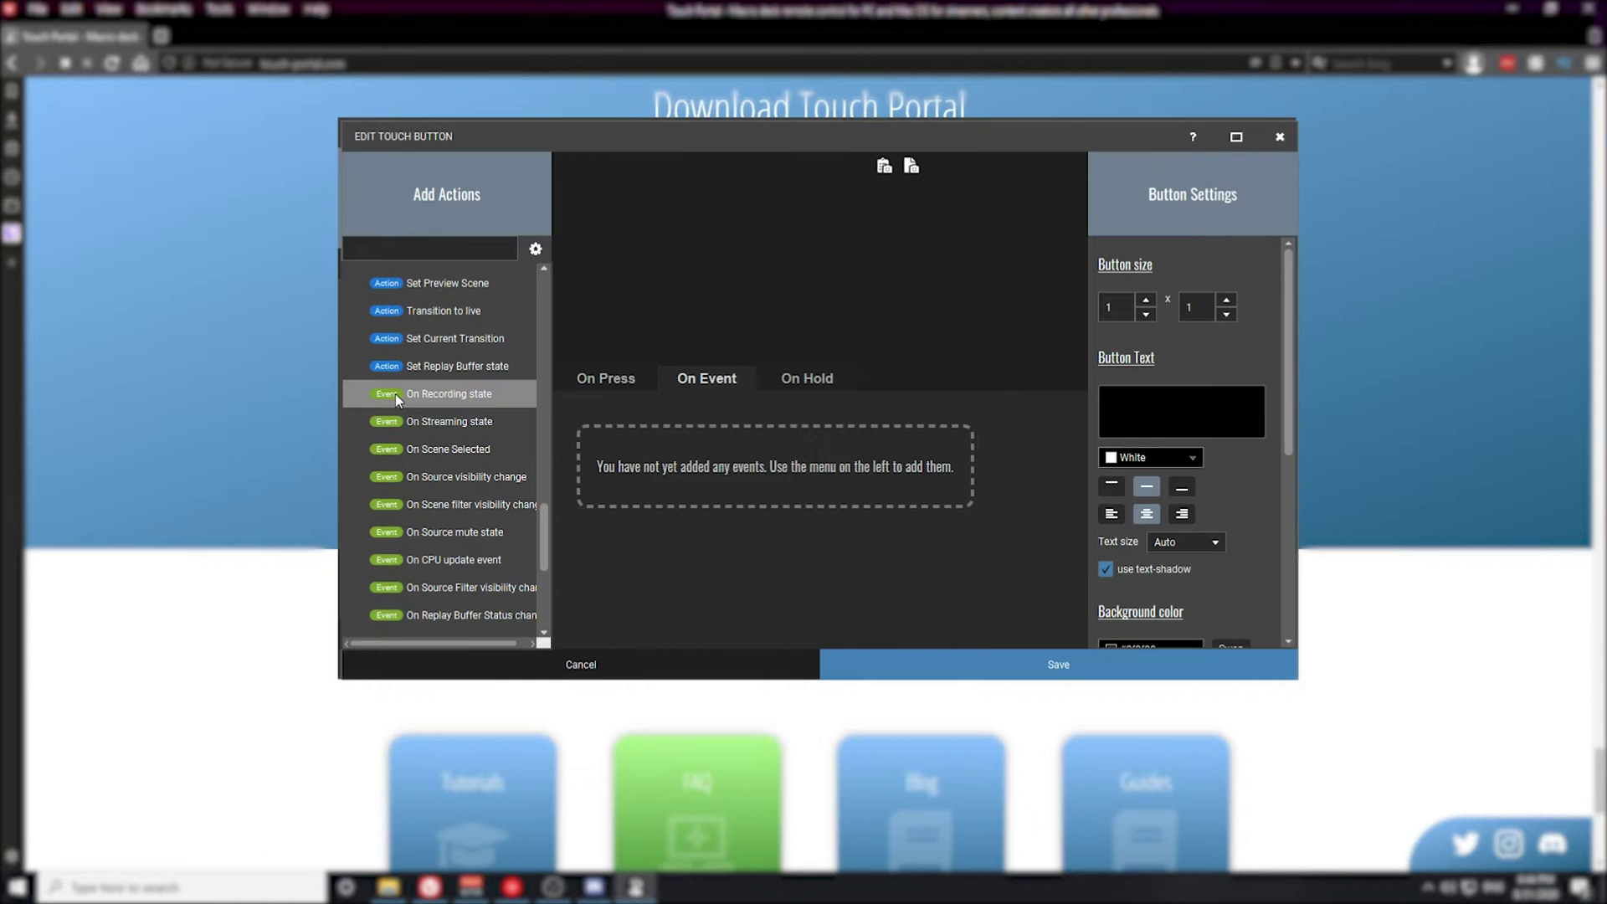
click(816, 381)
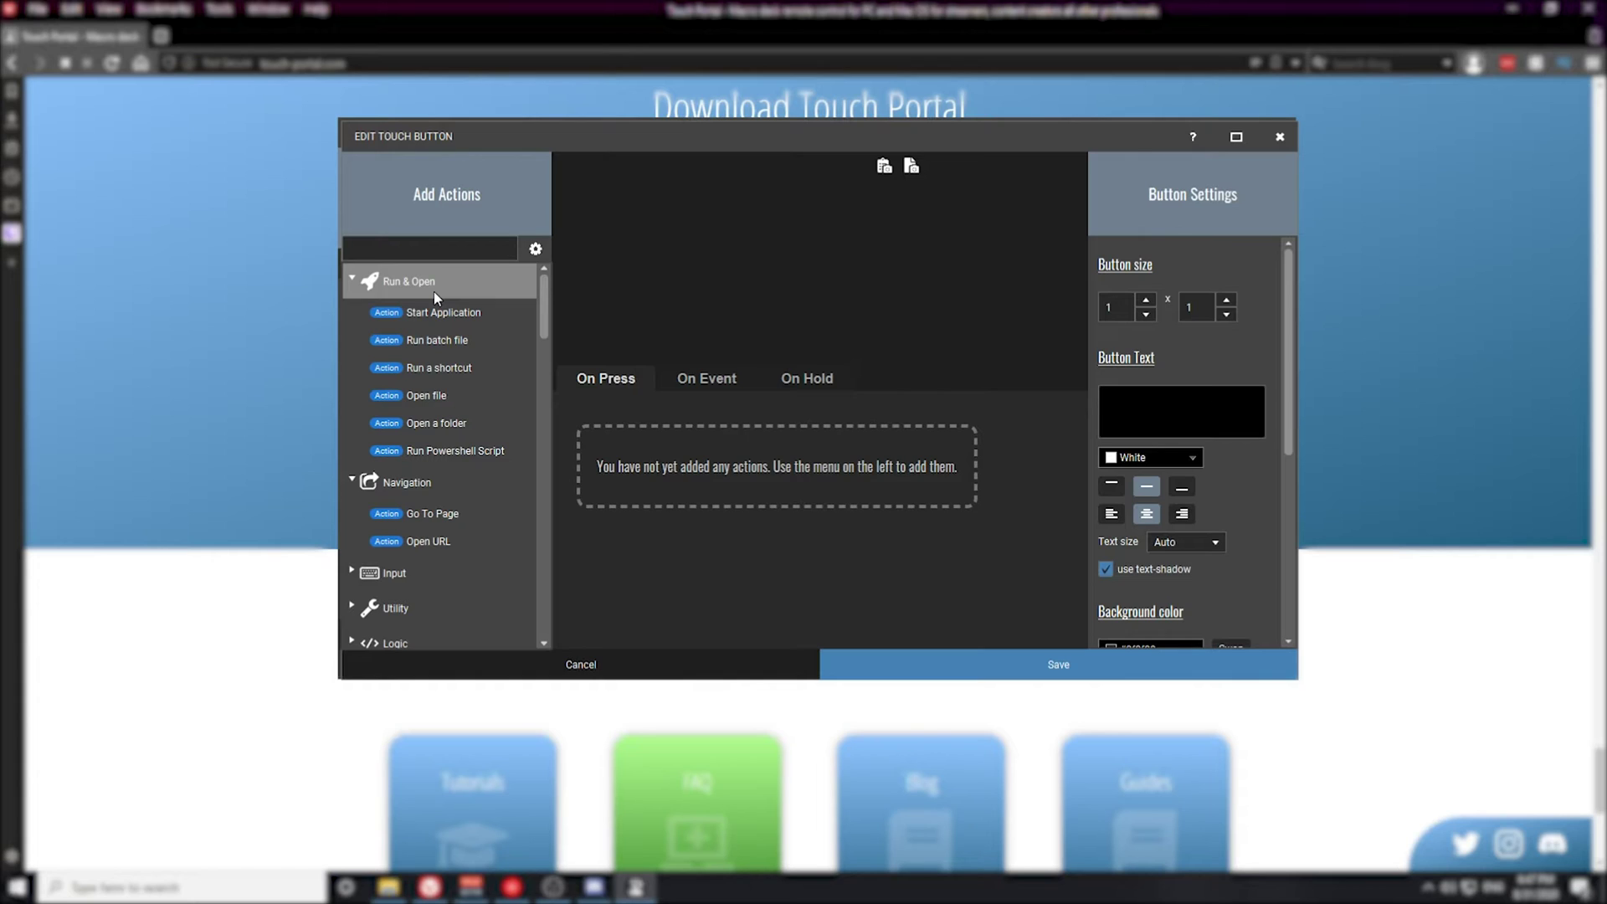
- Collapse the Run & Open and Navigation action groups and expand the Input group
click(351, 279)
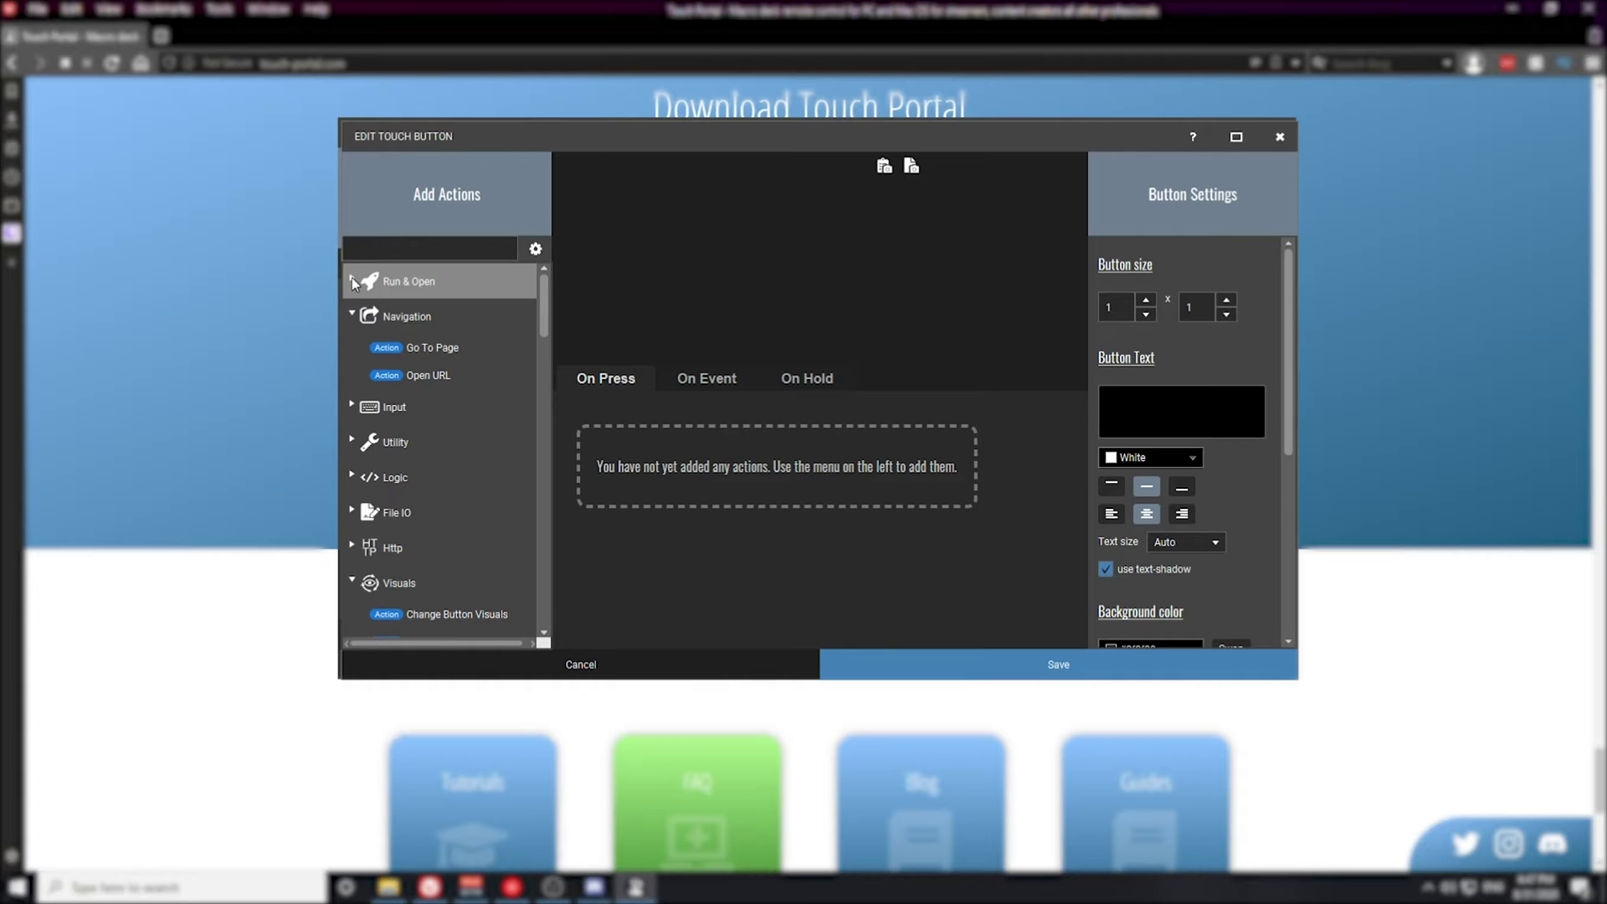
click(352, 315)
click(351, 352)
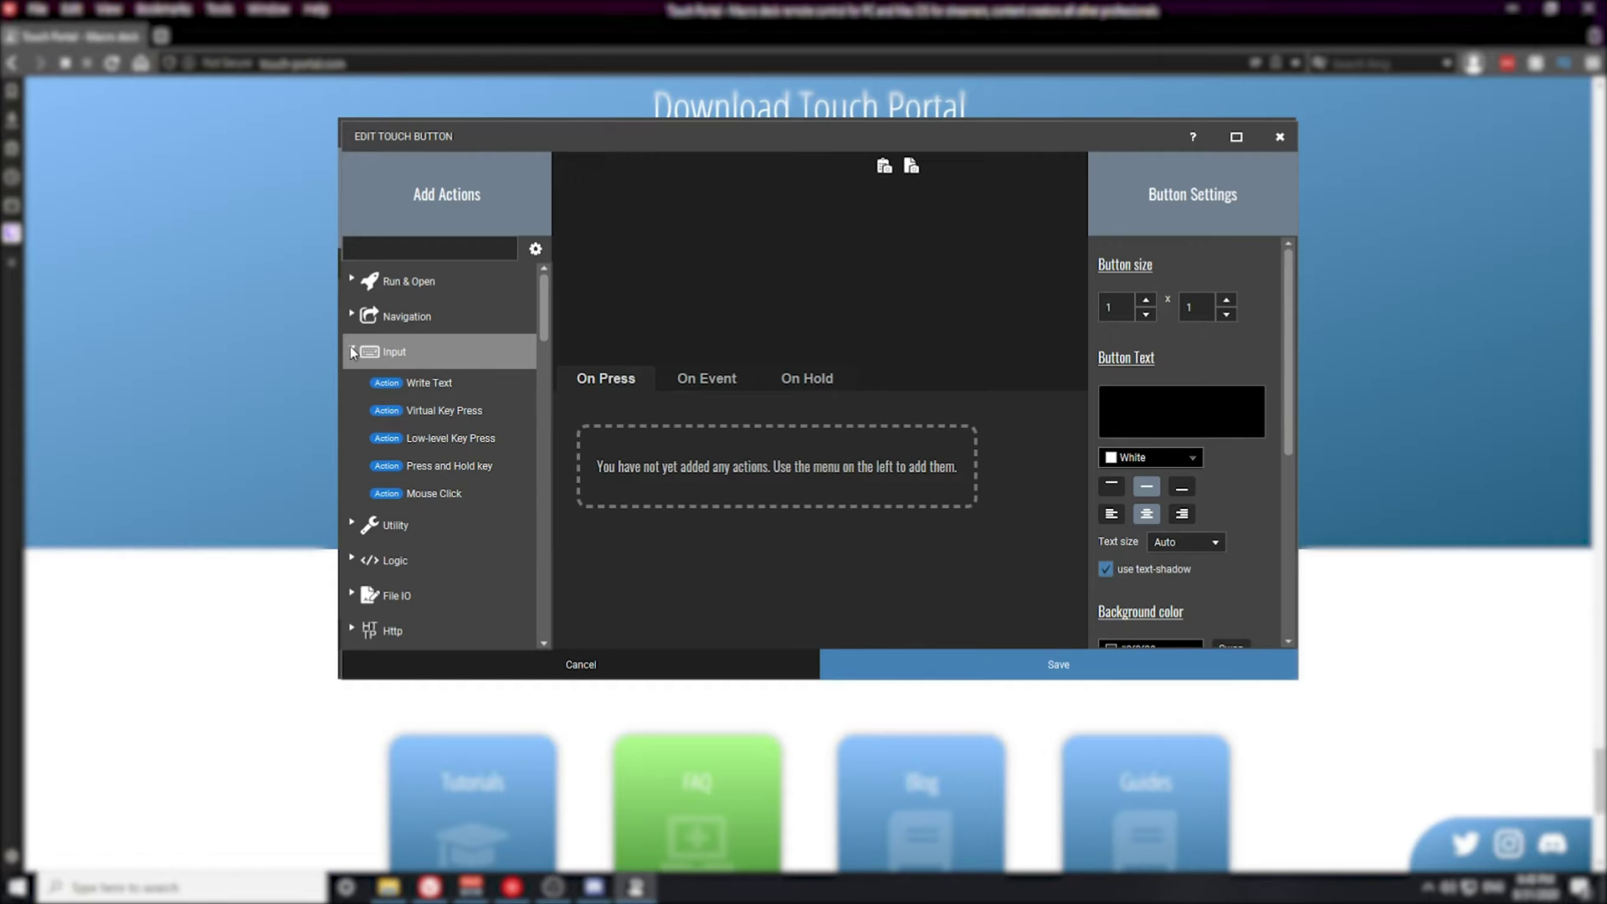
double_click(456, 410)
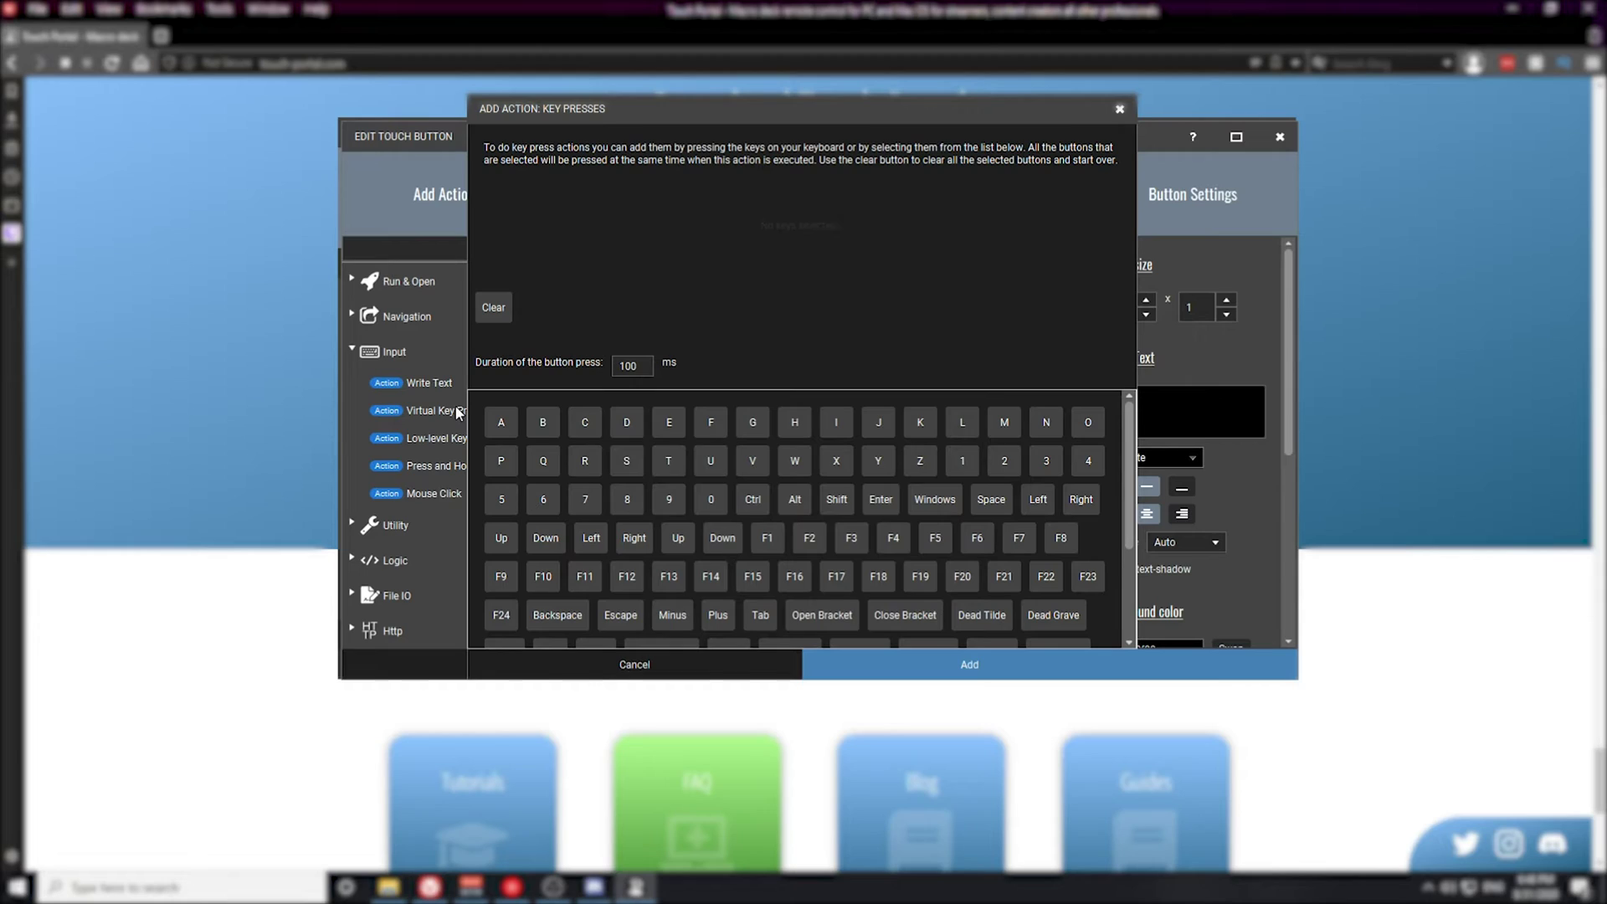
click(753, 499)
click(668, 460)
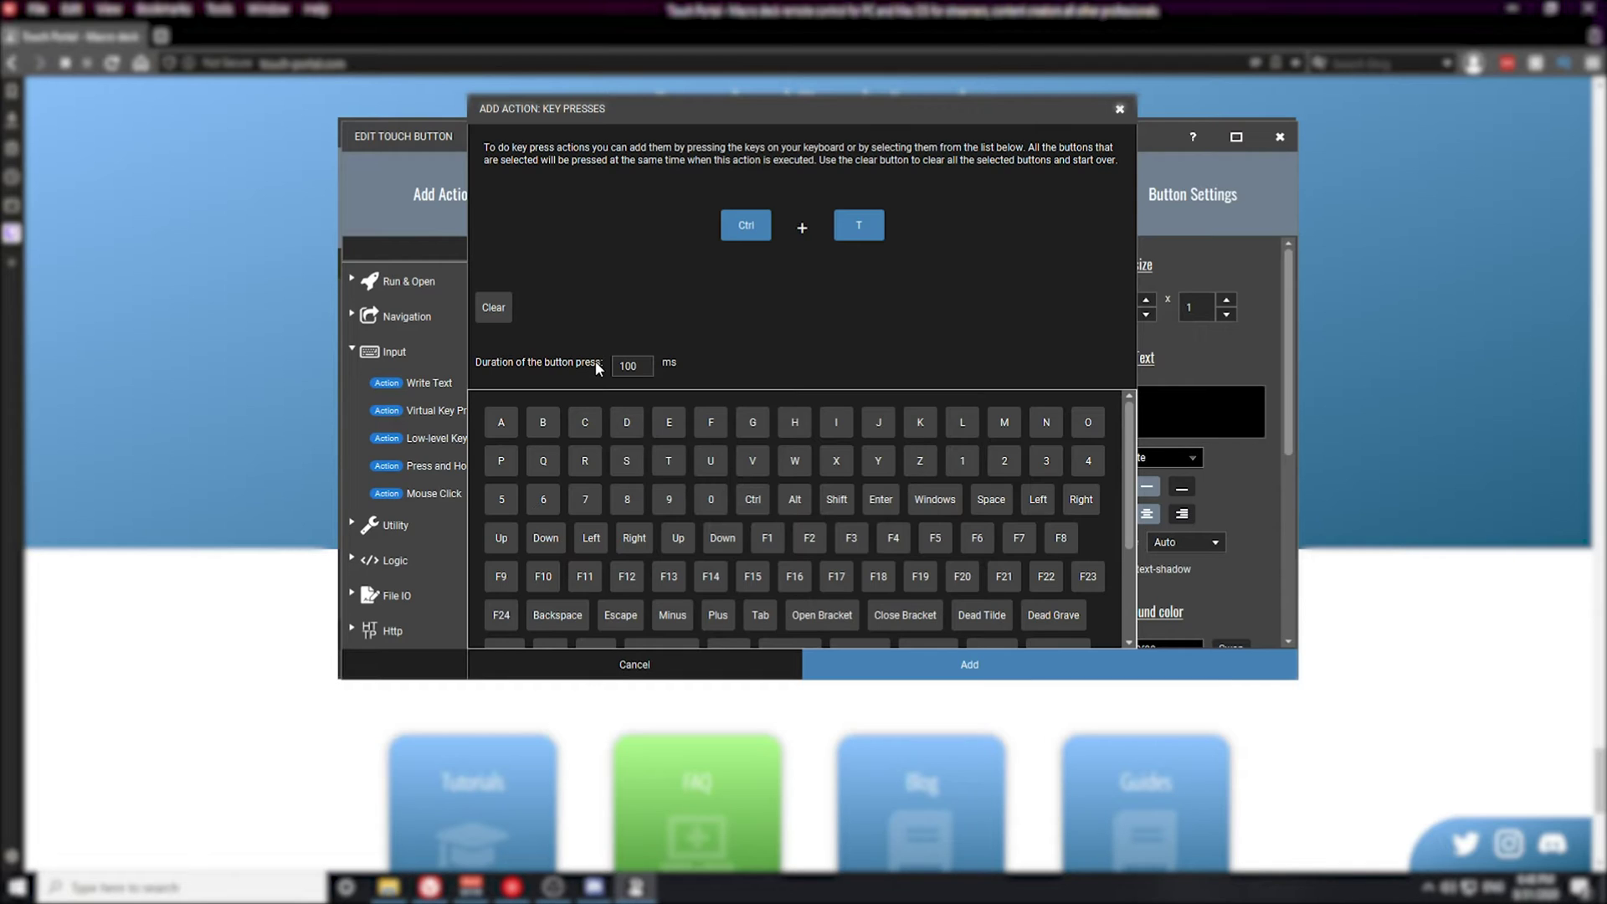
key(Escape)
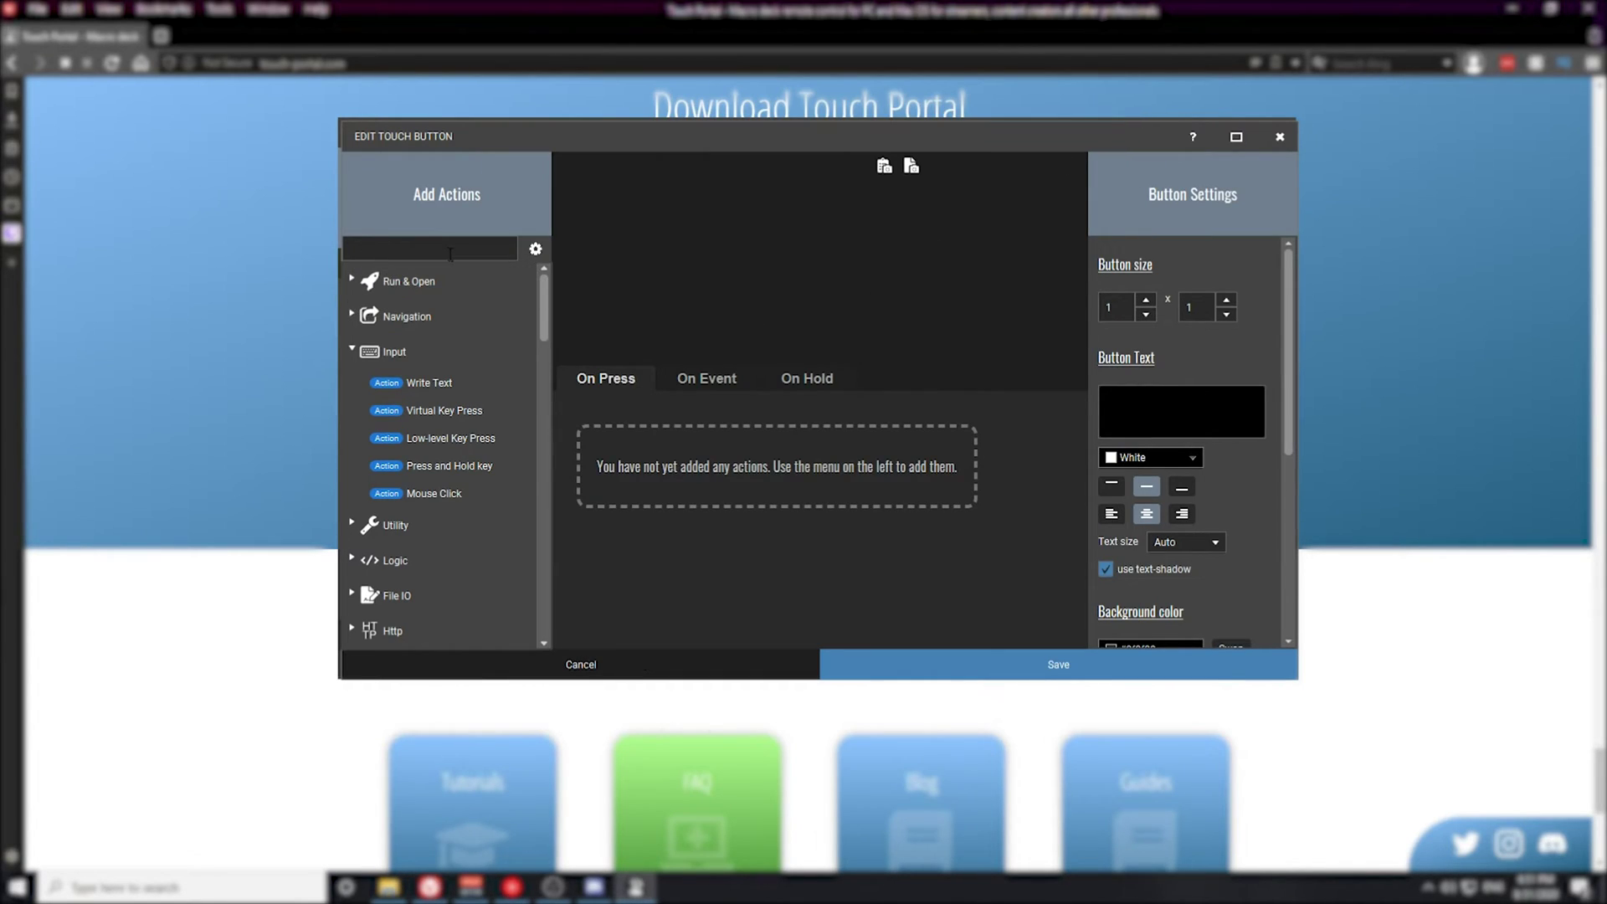
- View the key options of the Low-level Key Press and Press and Hold key actions without adding either
double_click(477, 439)
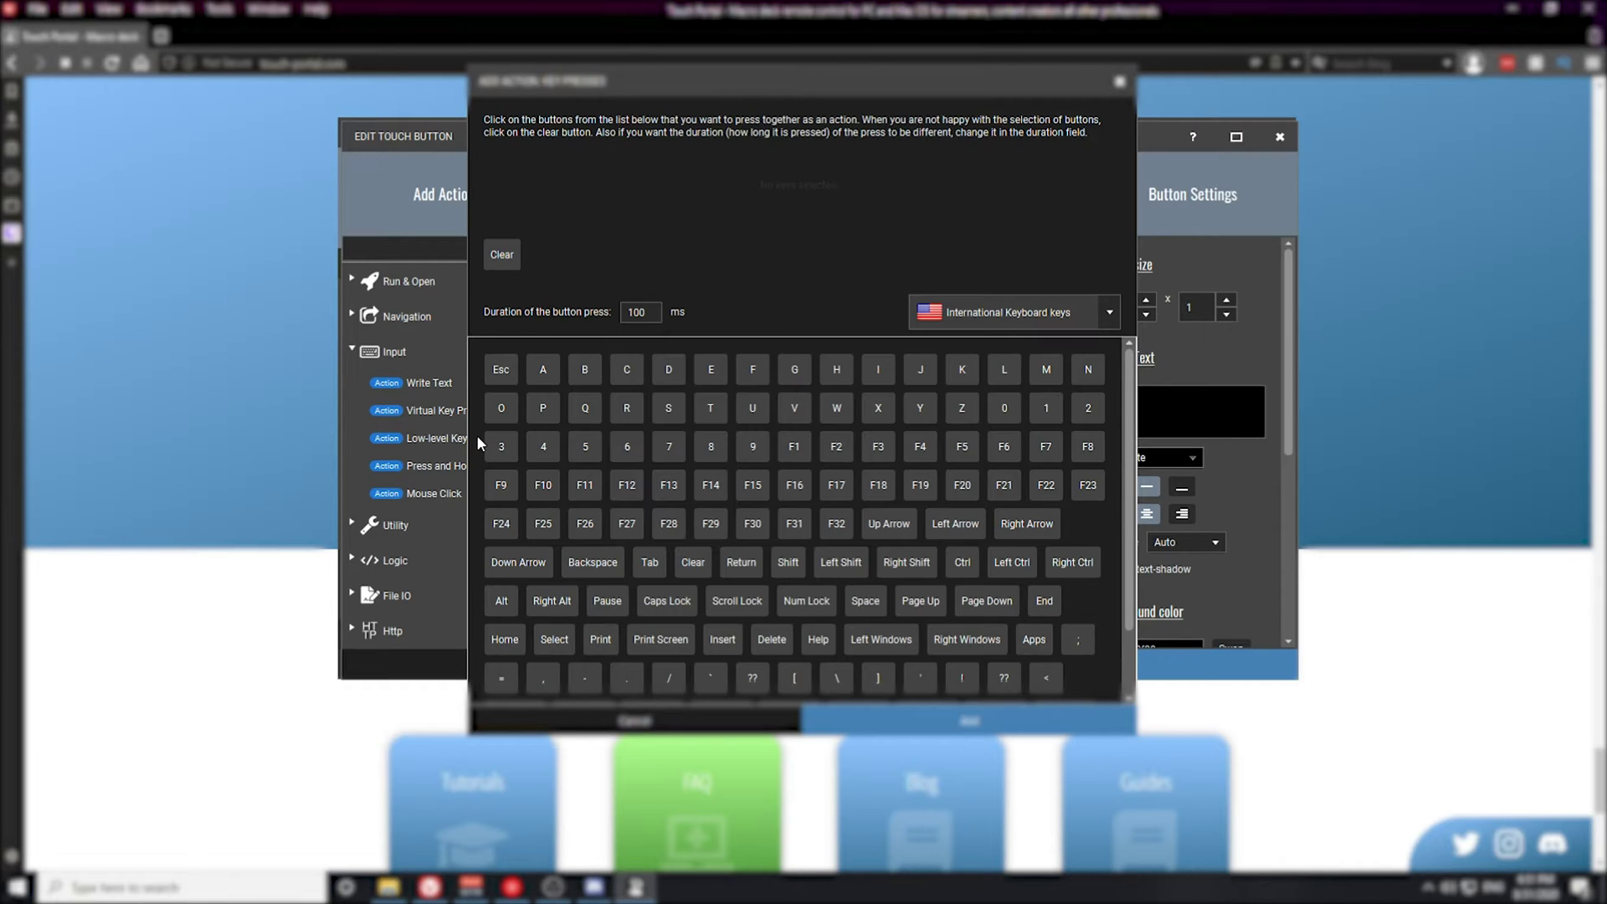
key(Escape)
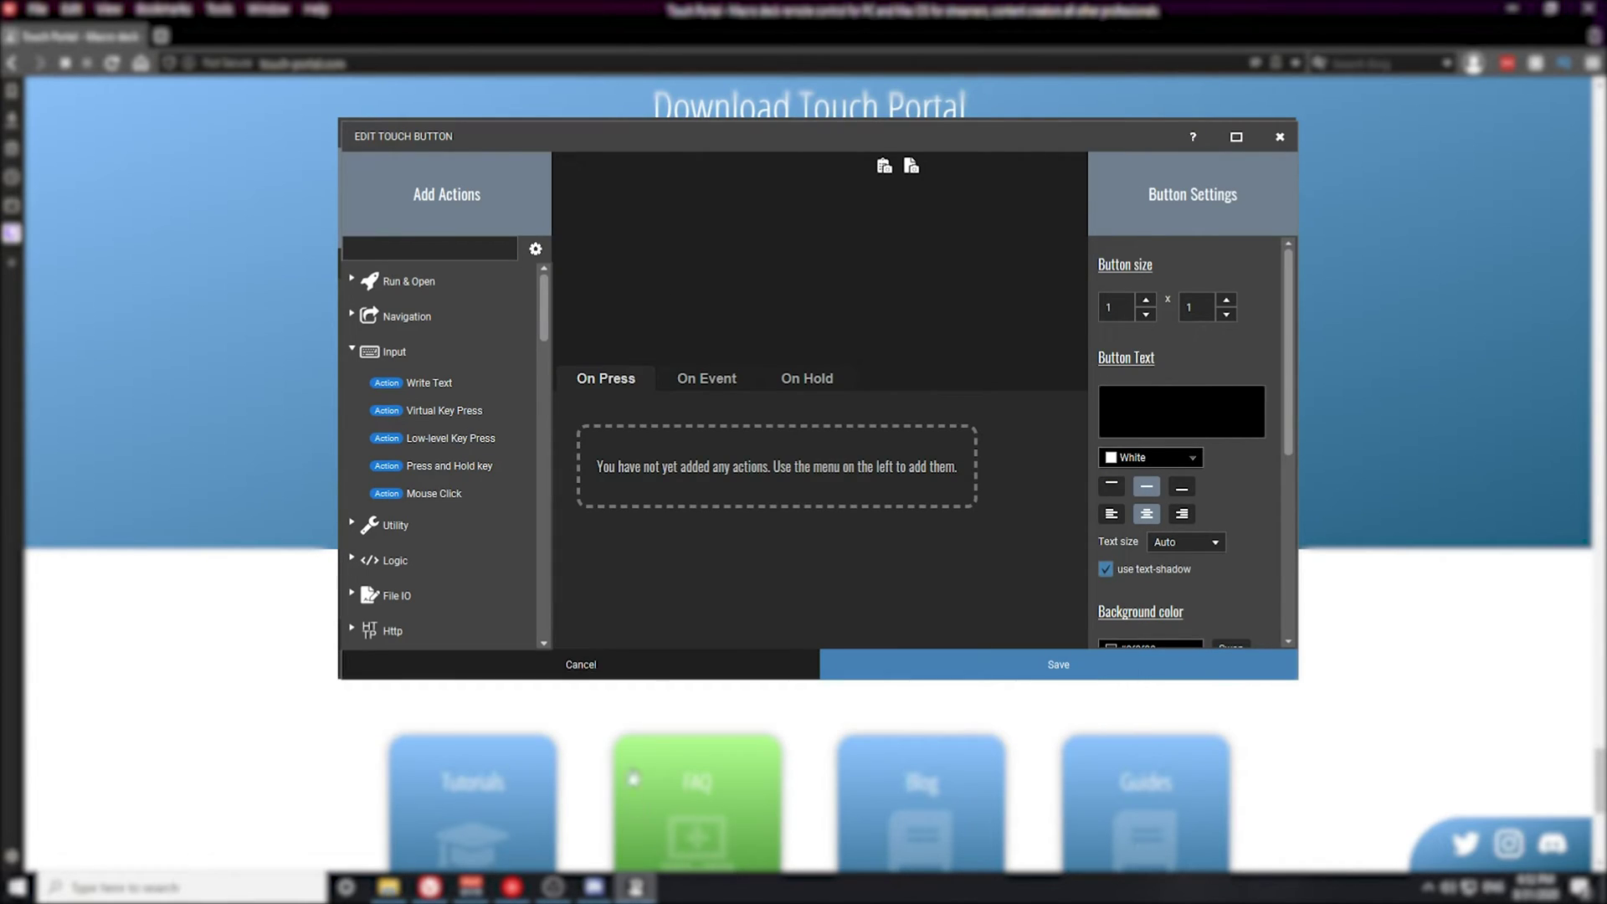
double_click(511, 477)
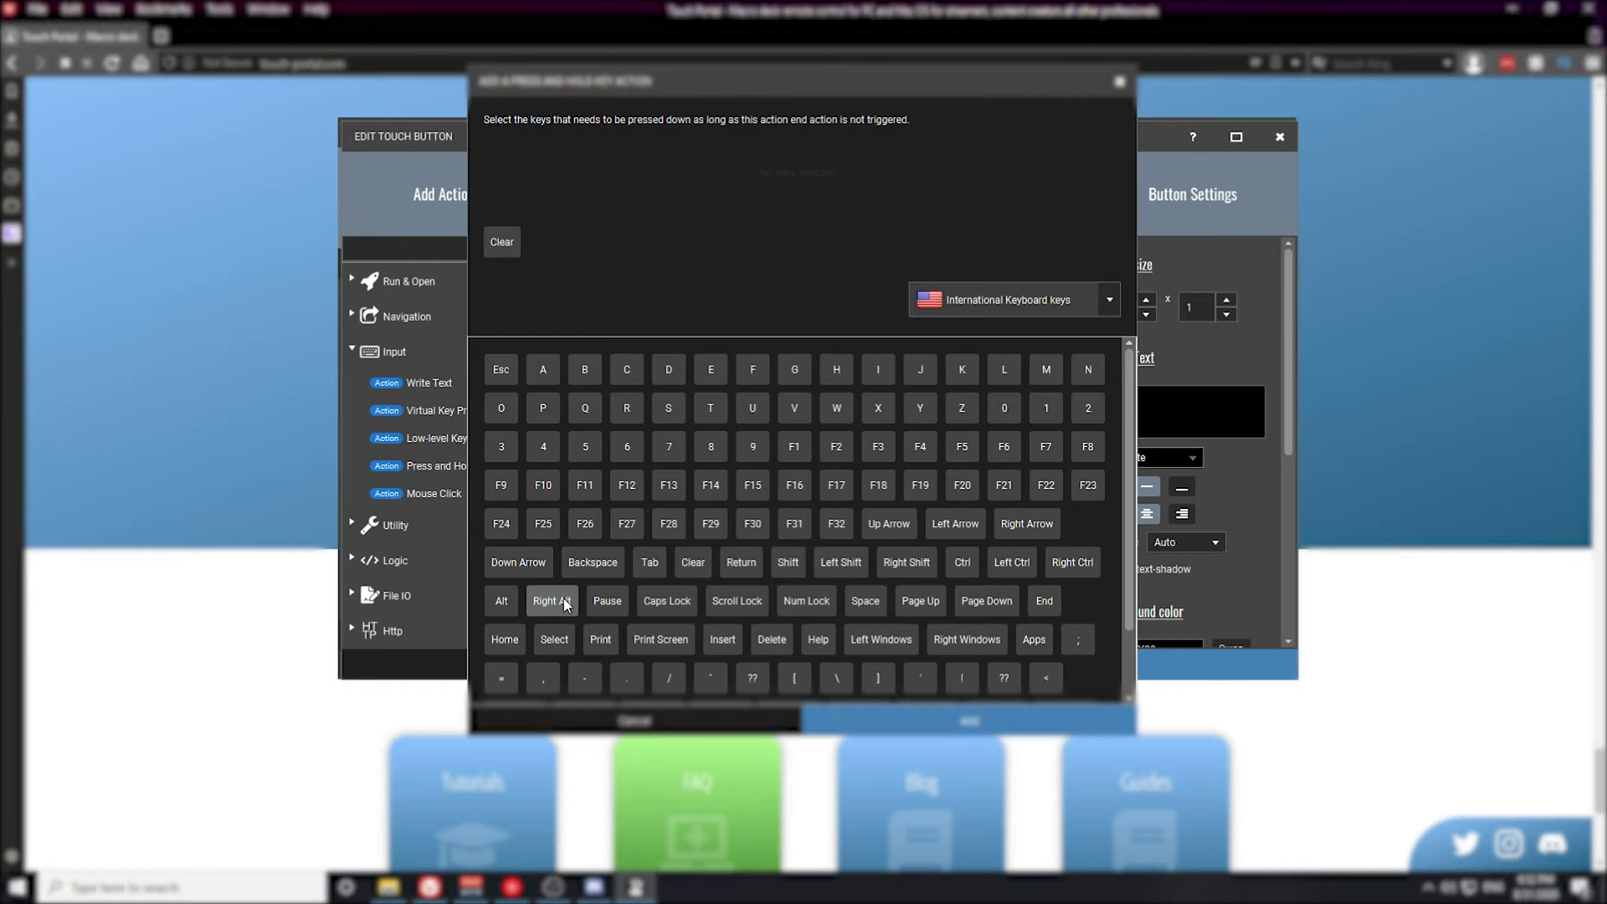
key(Escape)
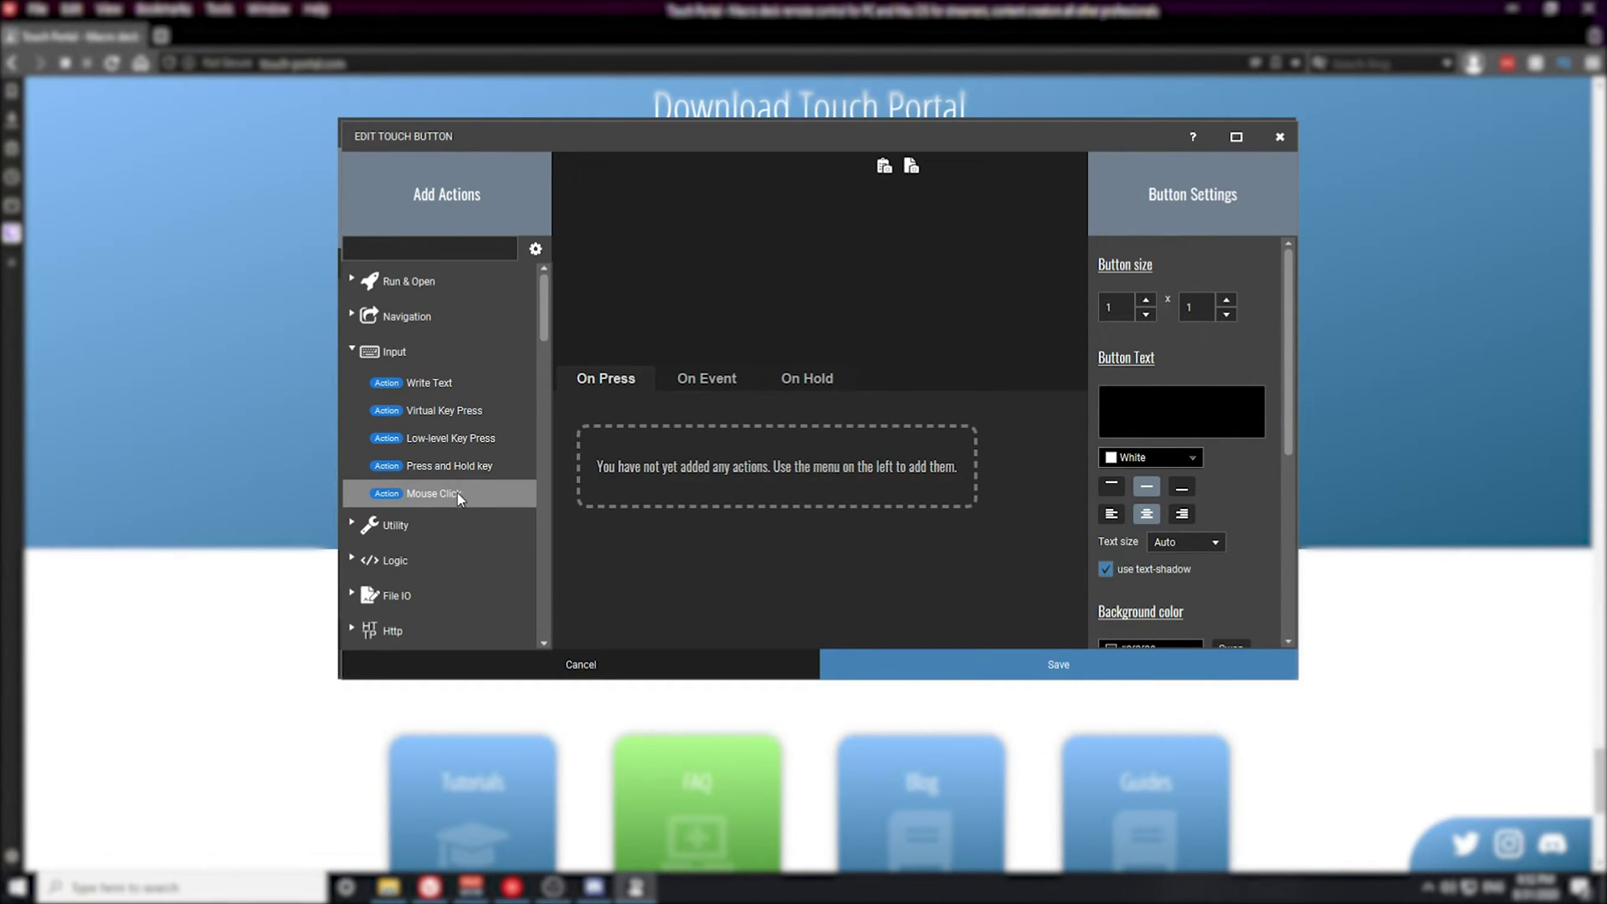
- Examine the actions offered in the Utility, Logic, File IO and Http groups
click(351, 351)
click(352, 386)
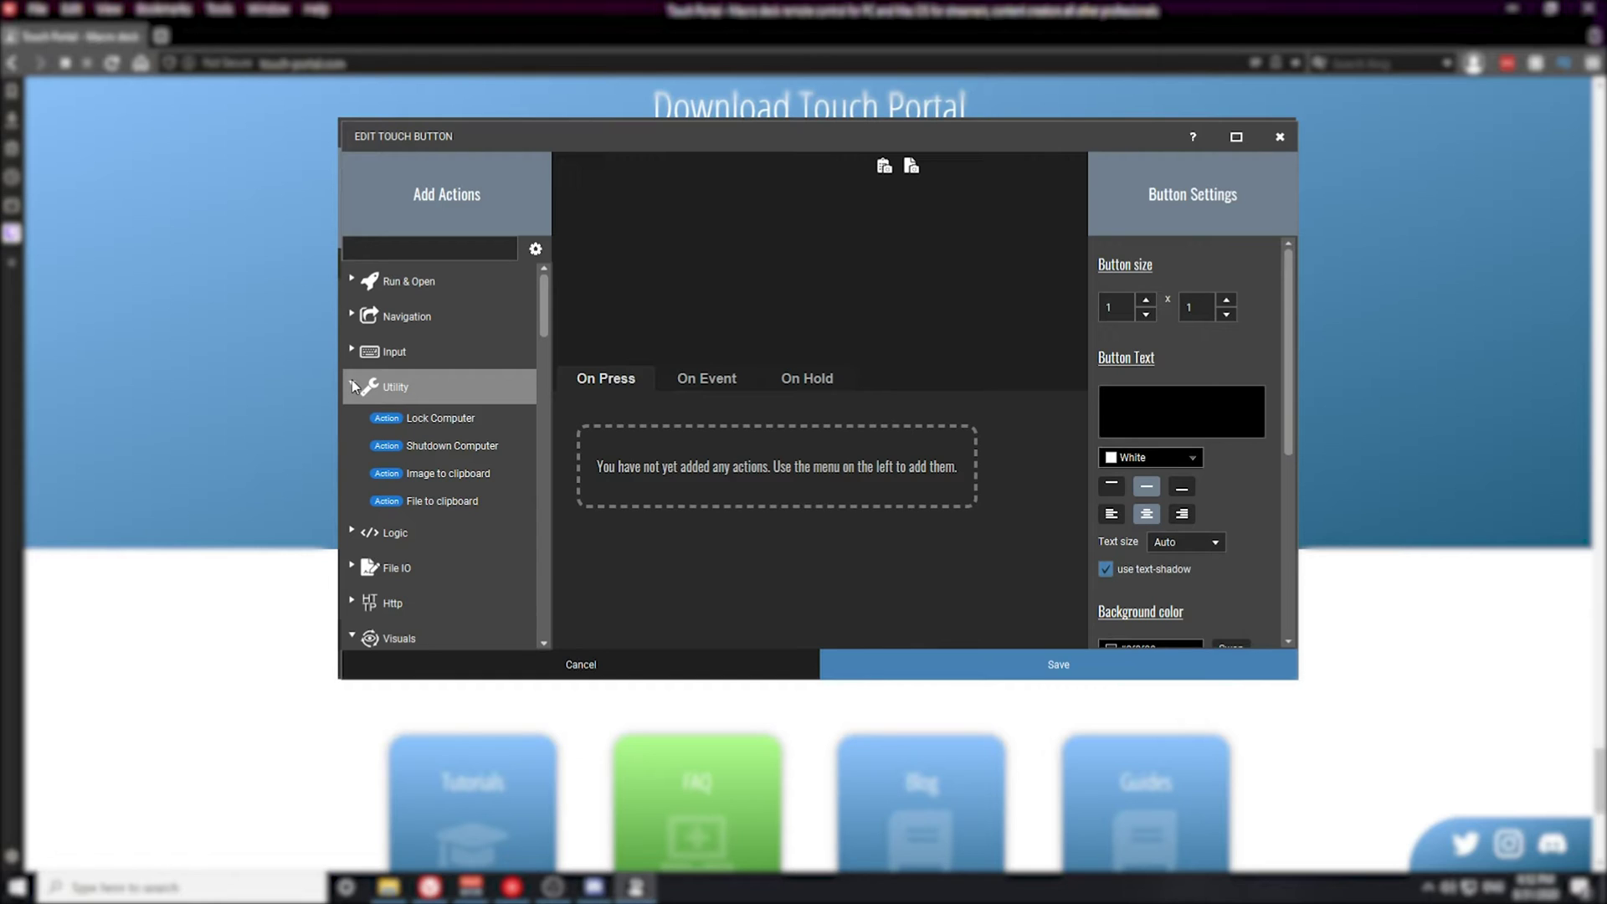
click(351, 386)
scroll(386, 324, down, 2)
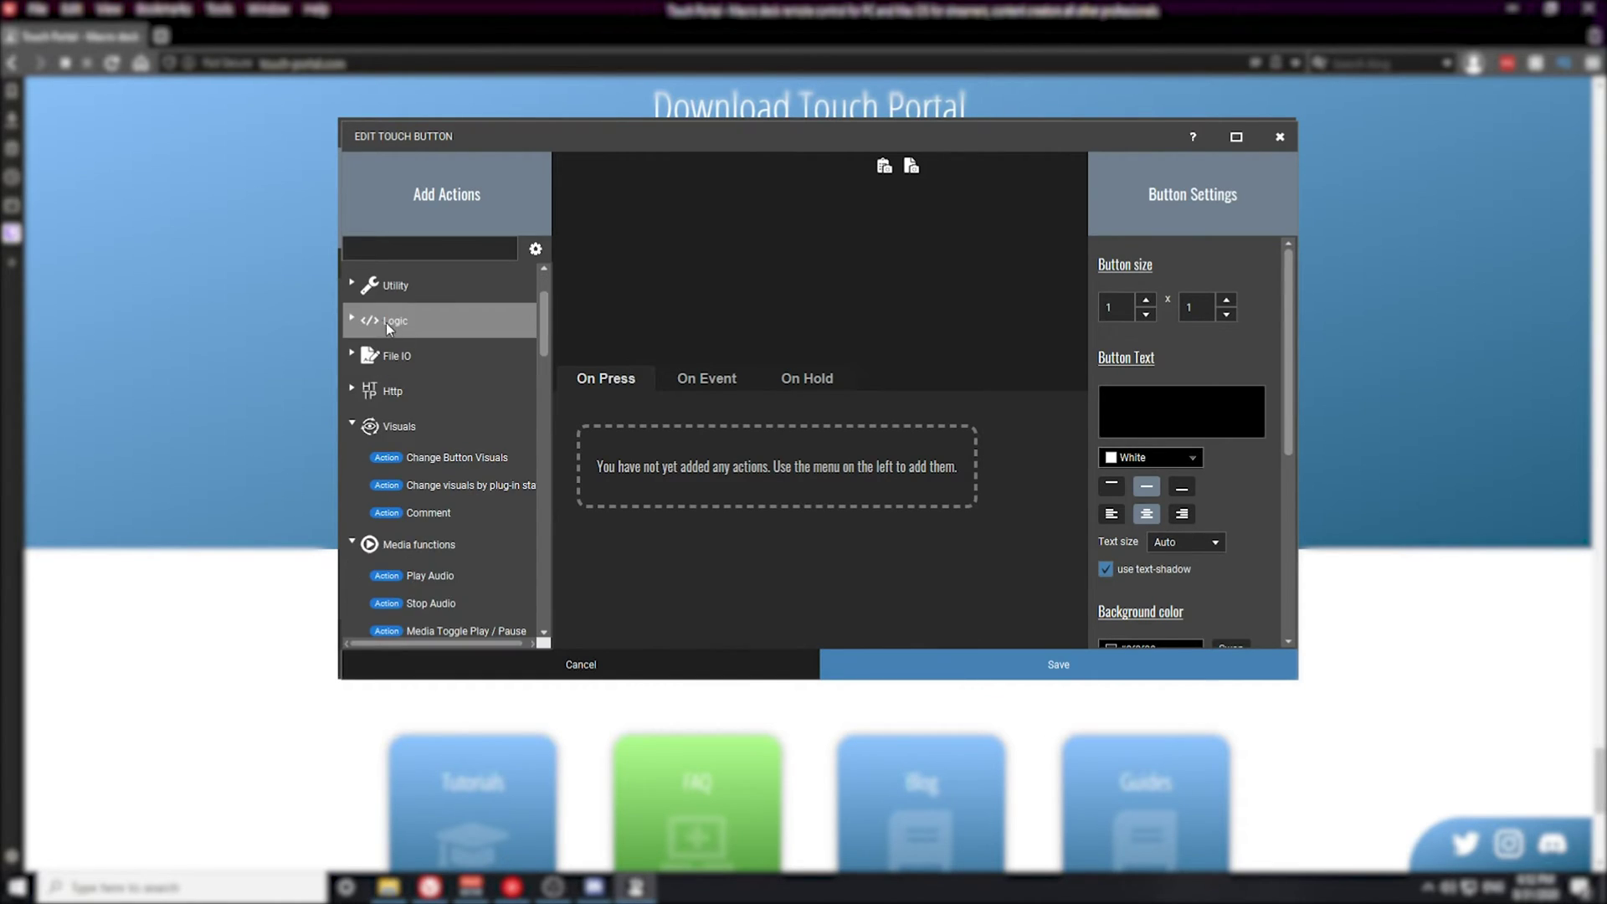
click(351, 320)
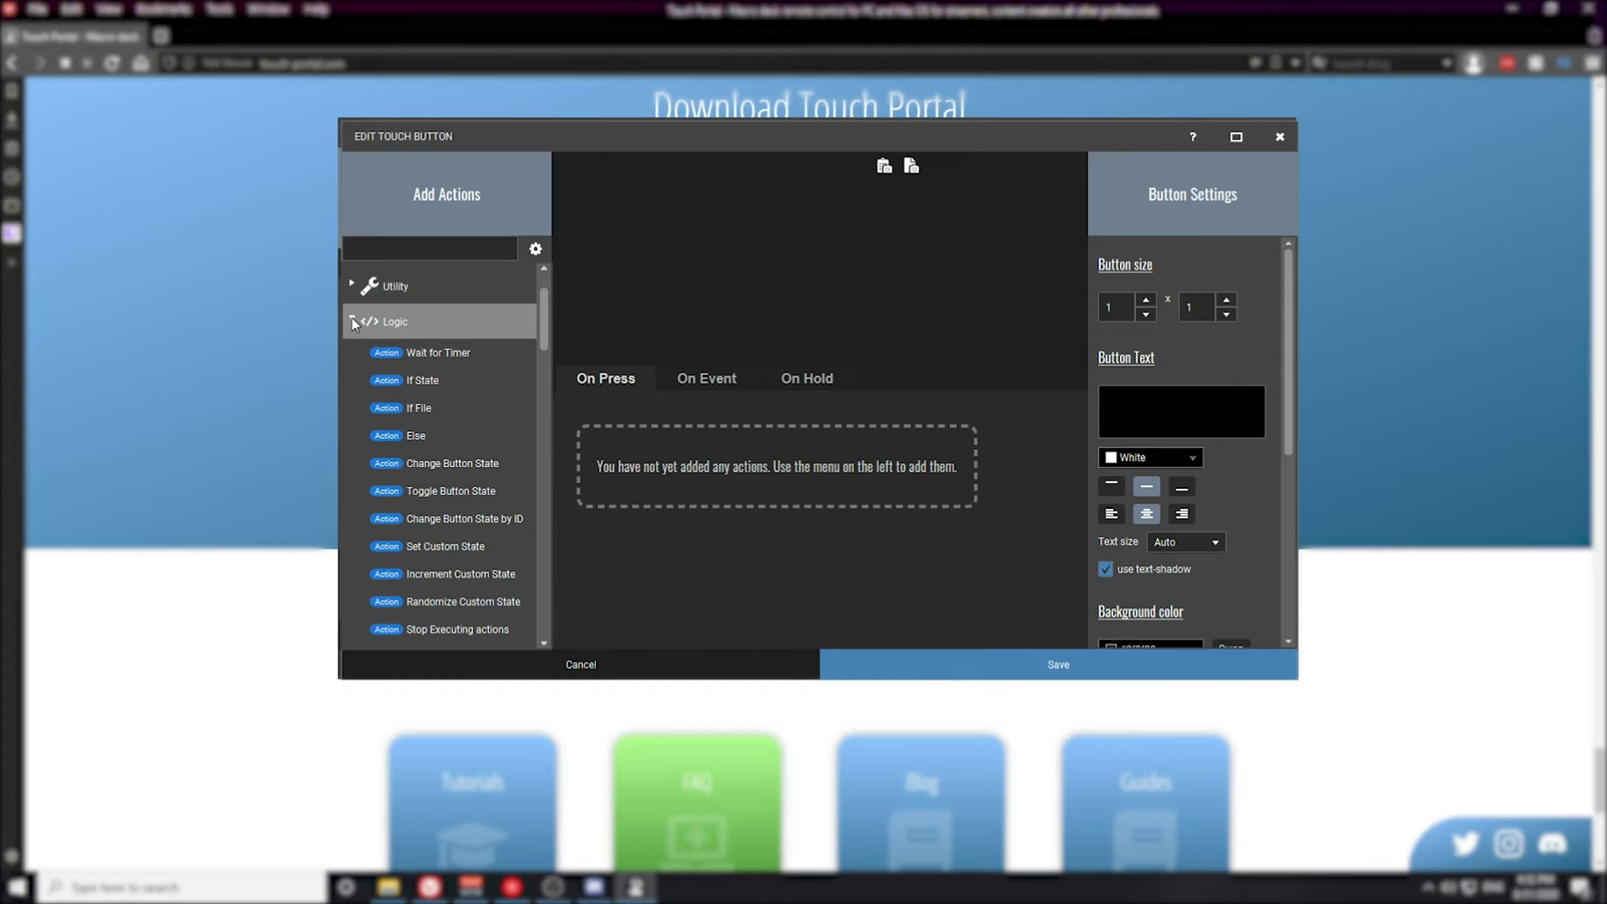
click(351, 319)
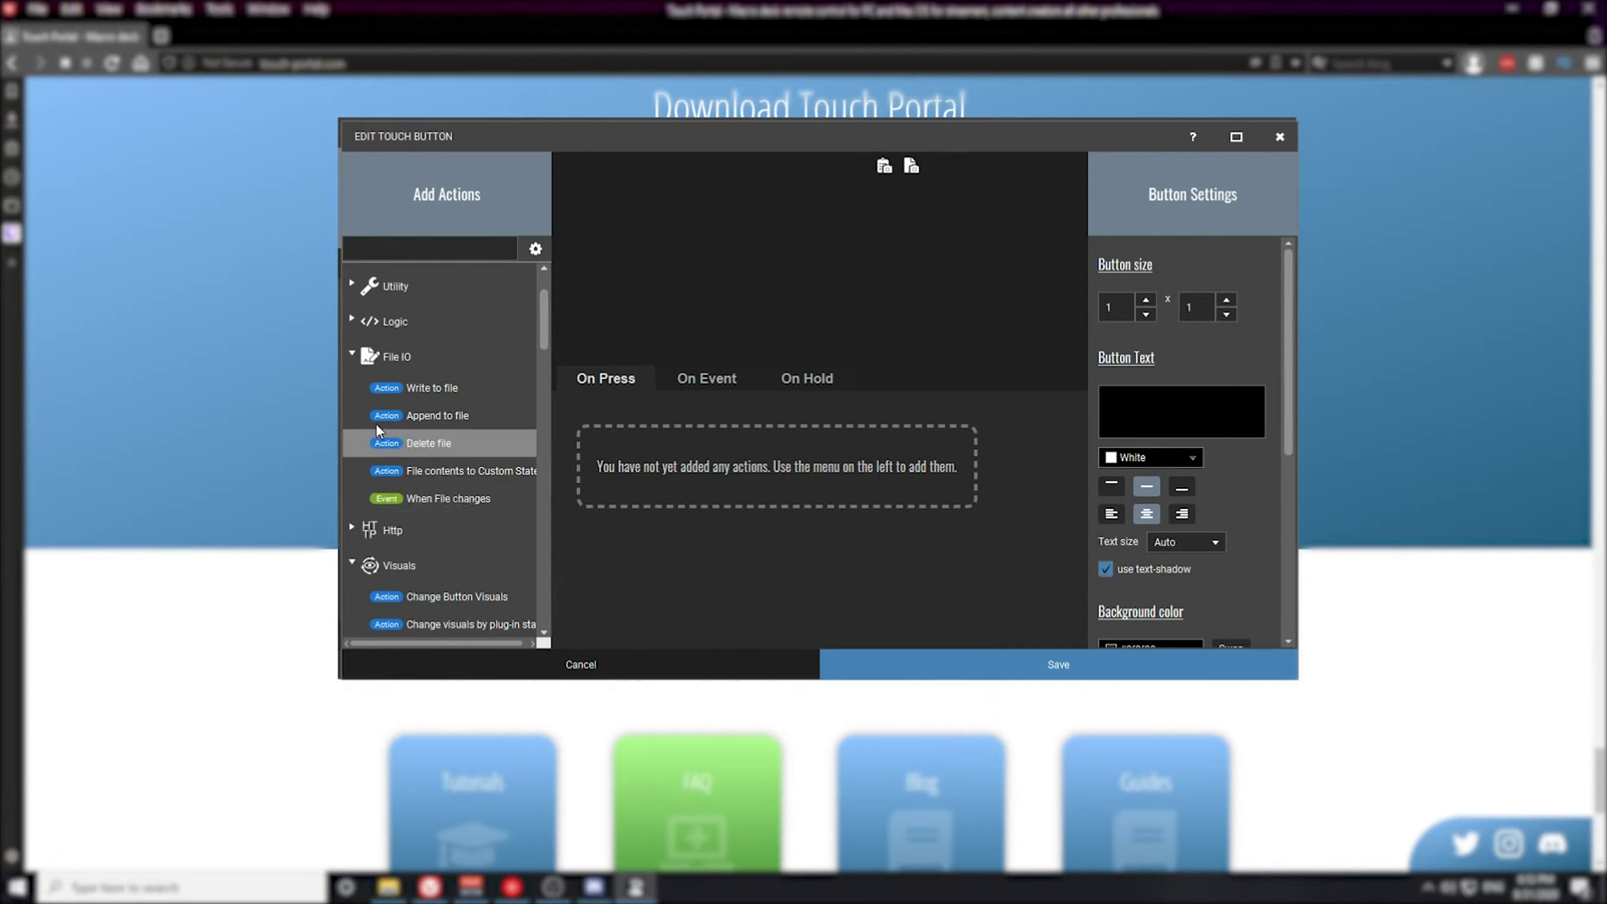
click(352, 354)
click(354, 392)
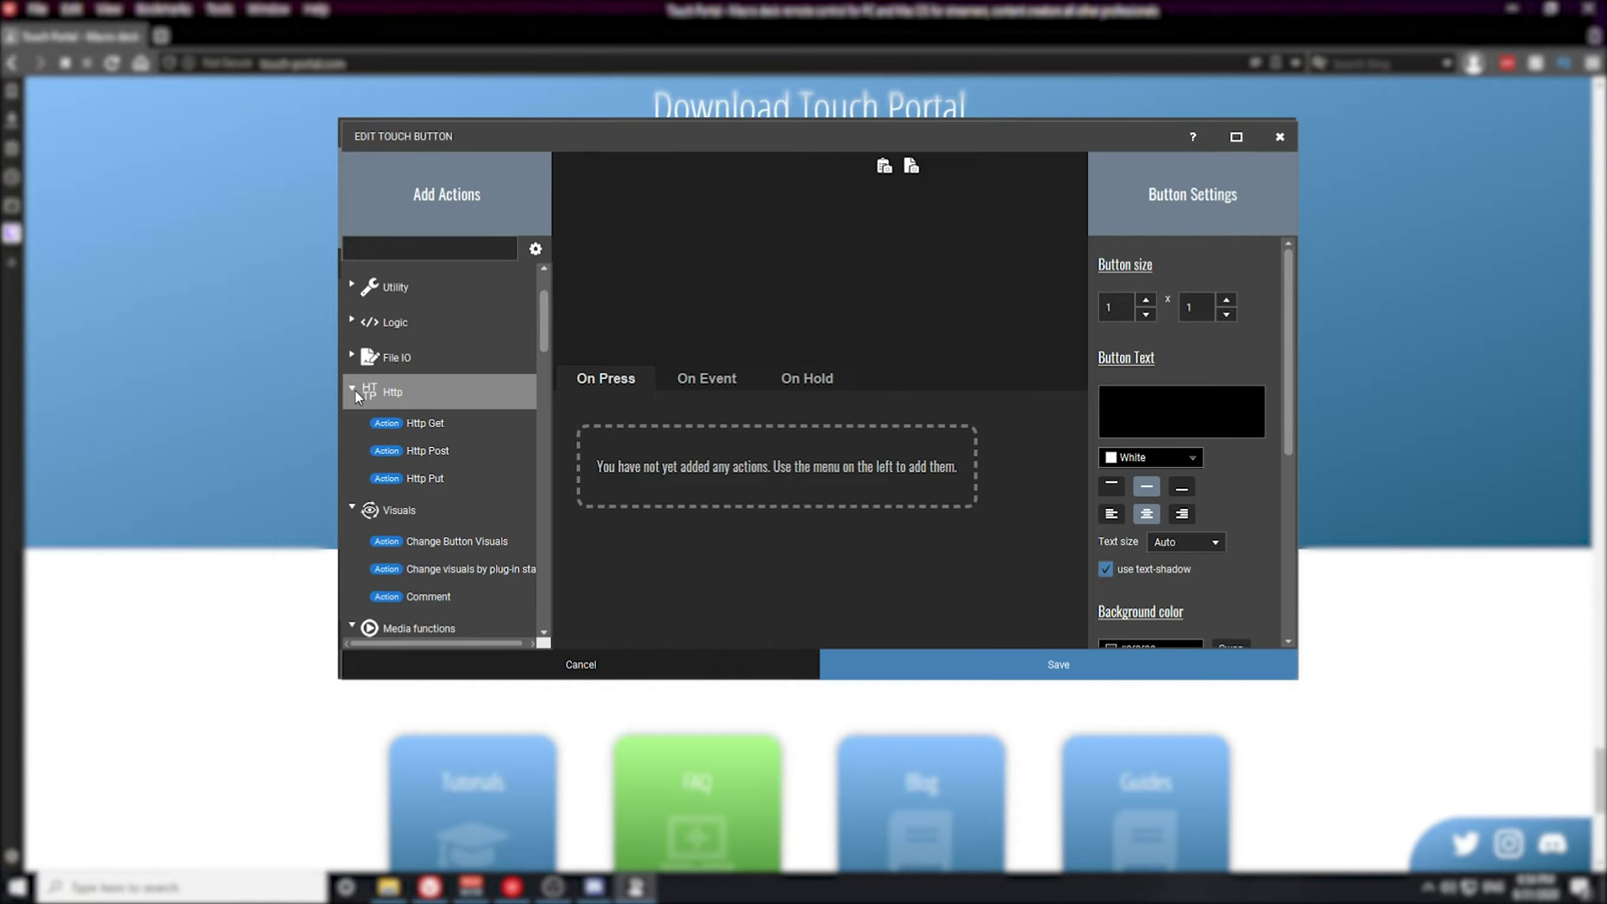
click(355, 390)
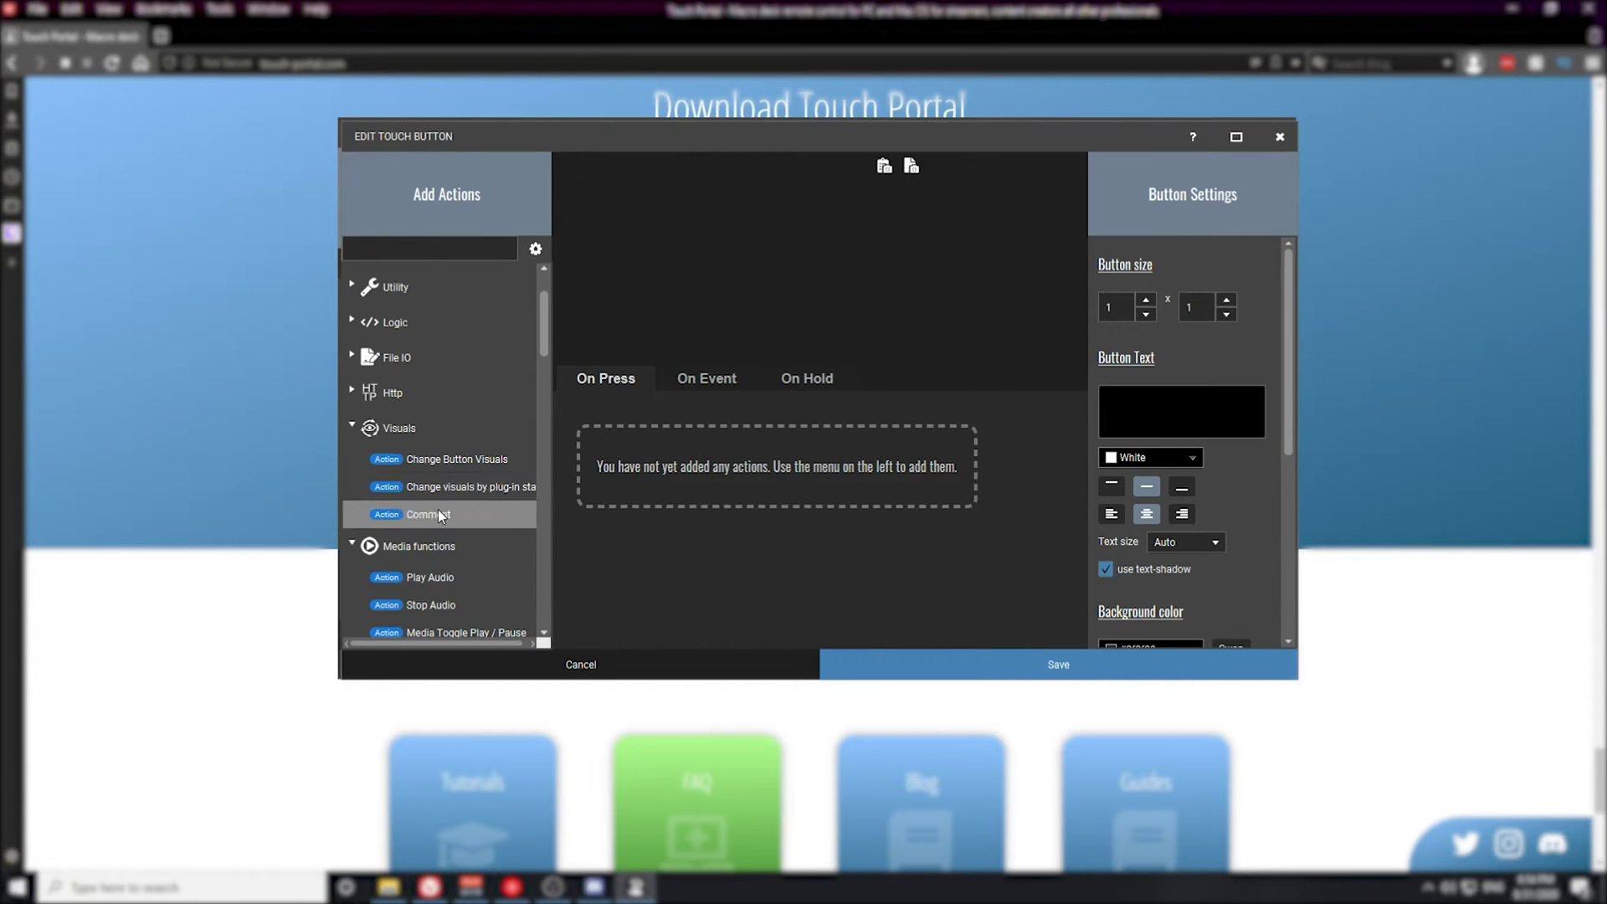
- Review the actions and events offered for media functions, OBS, Twitter and Twitch
drag(544, 318, 554, 358)
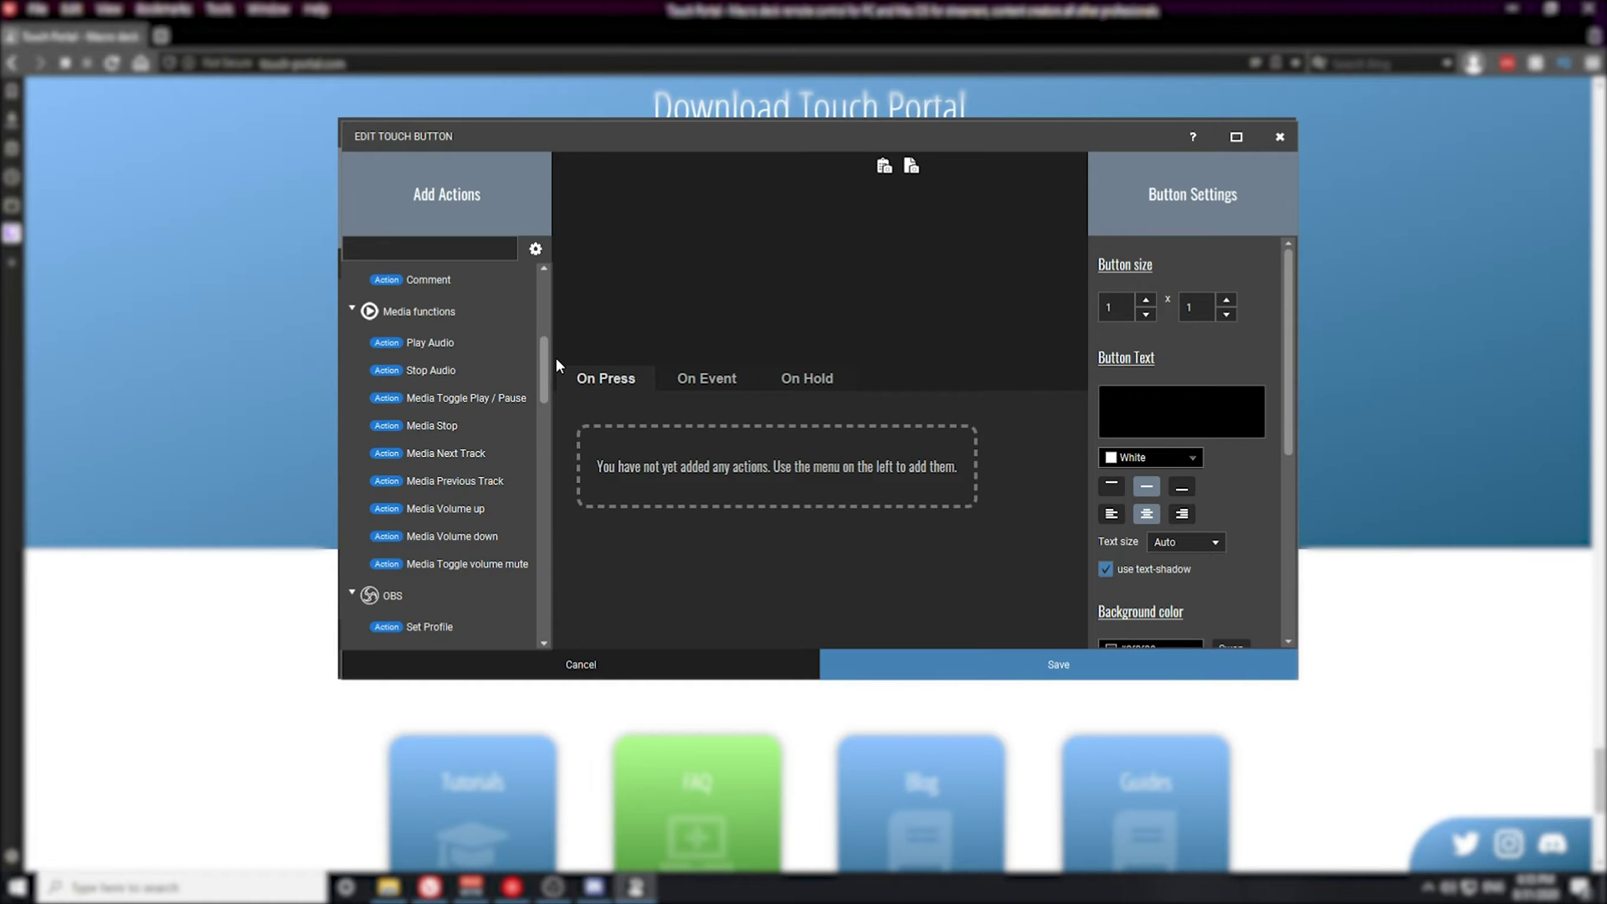
drag(544, 358, 545, 430)
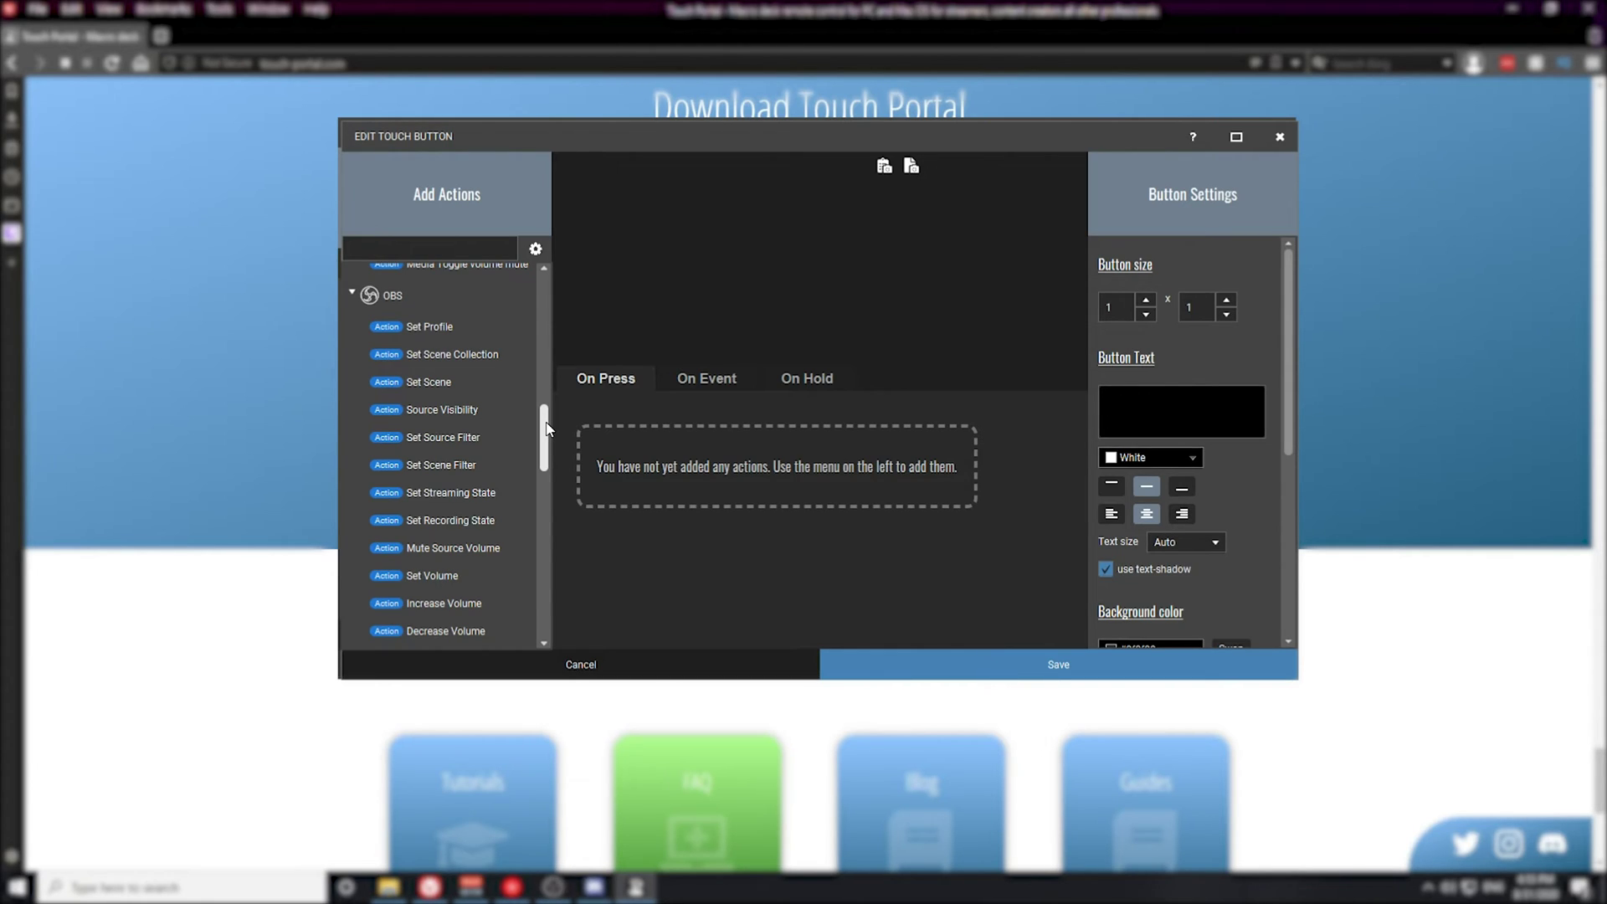
drag(545, 428, 546, 511)
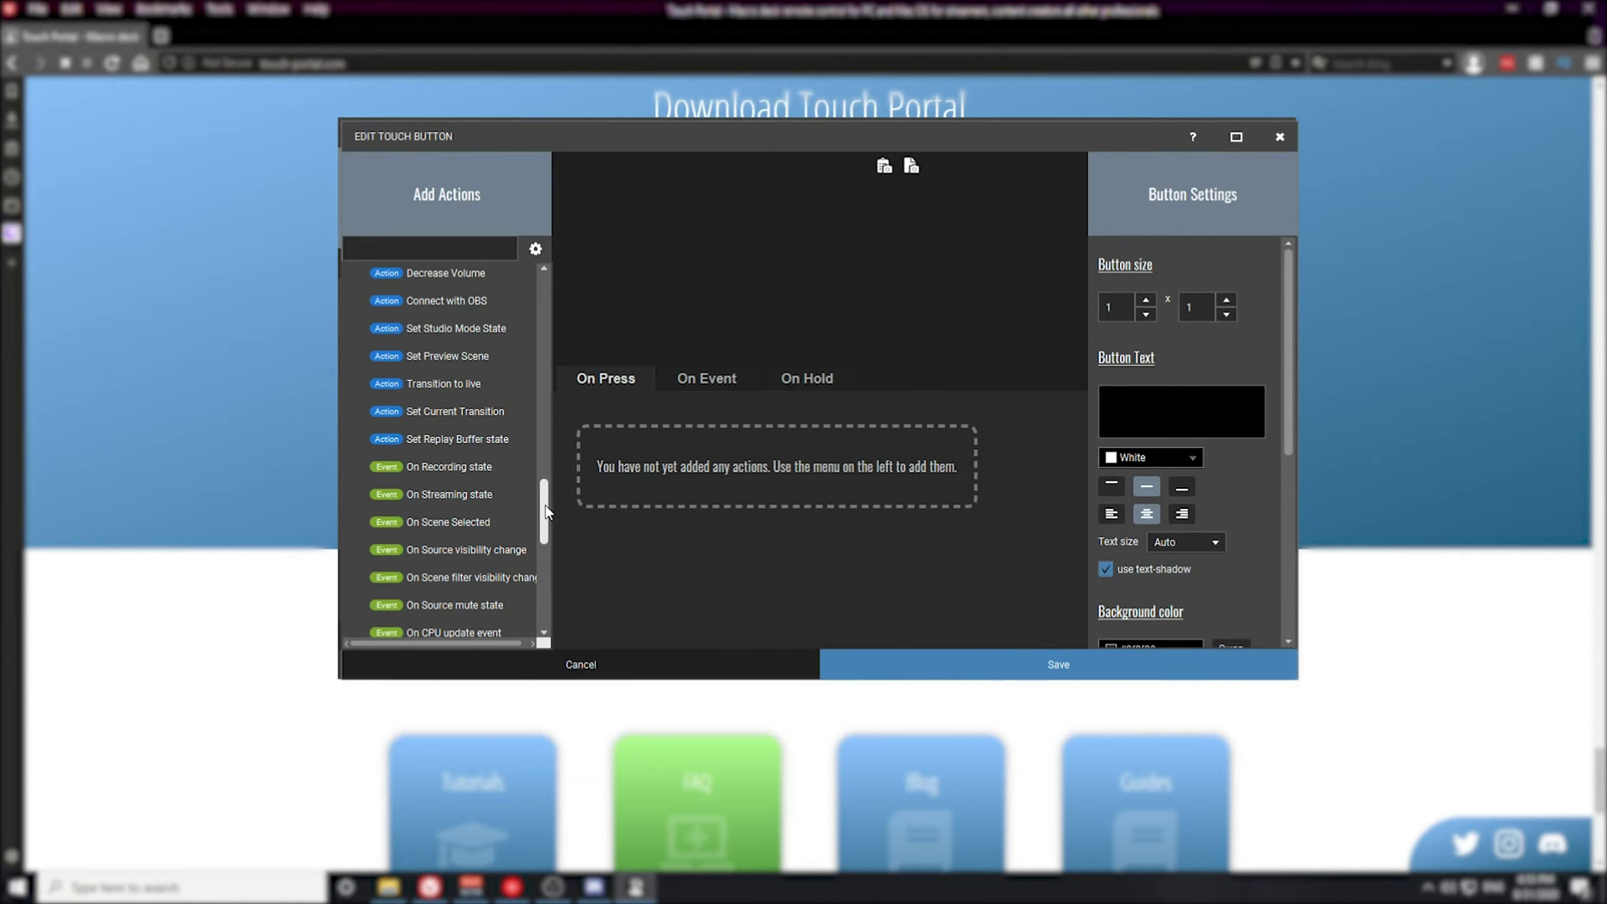
drag(546, 512, 546, 584)
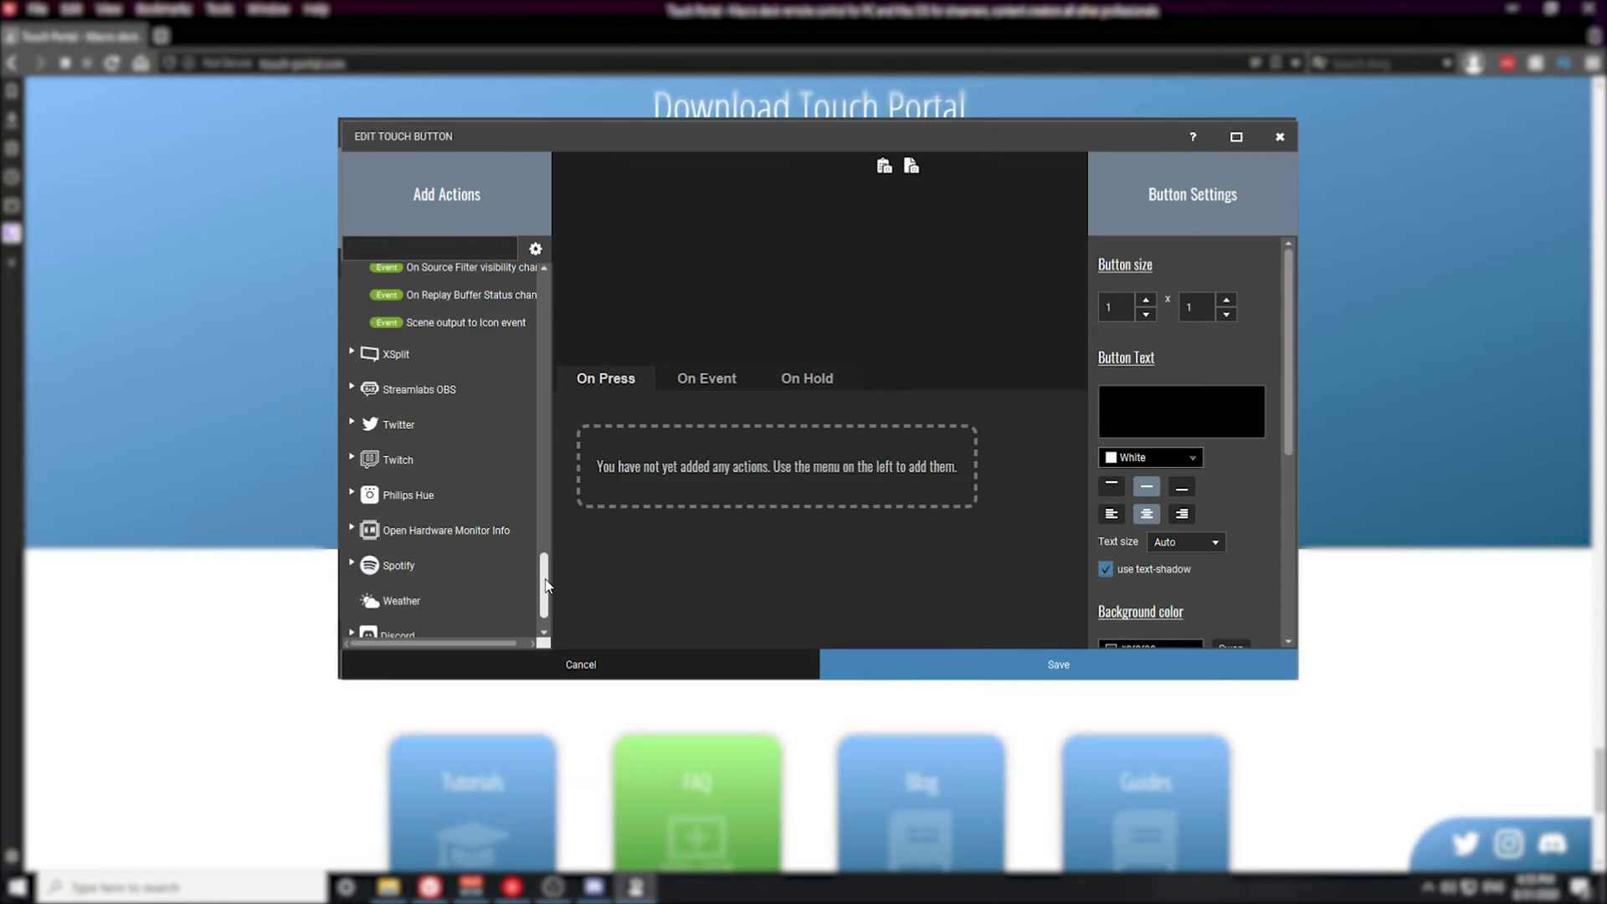
click(353, 423)
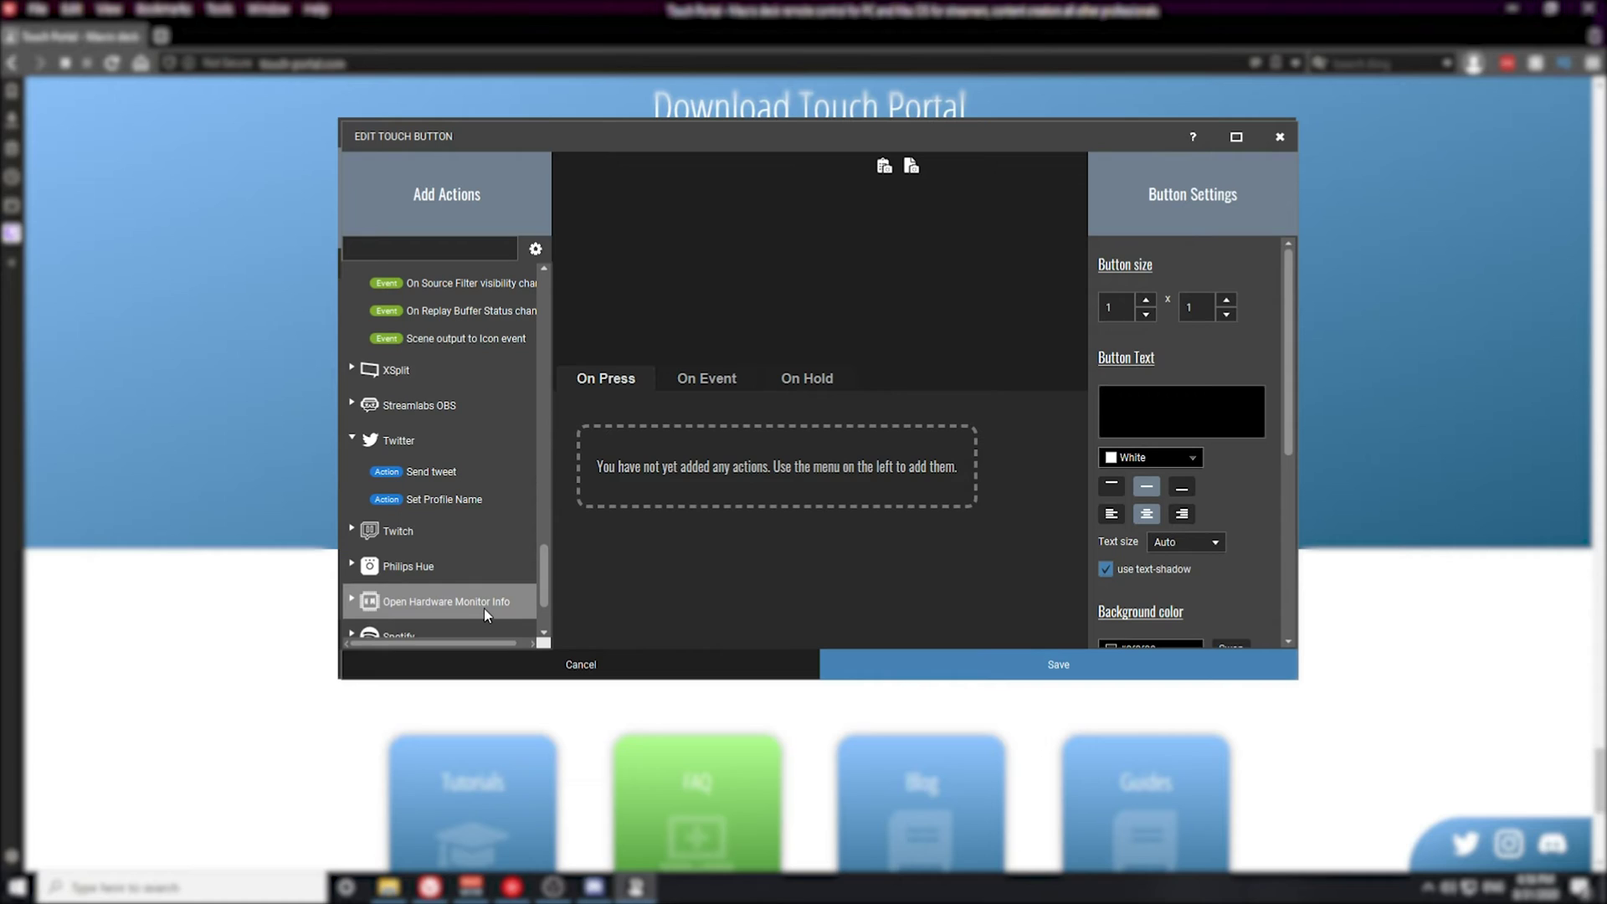
click(358, 530)
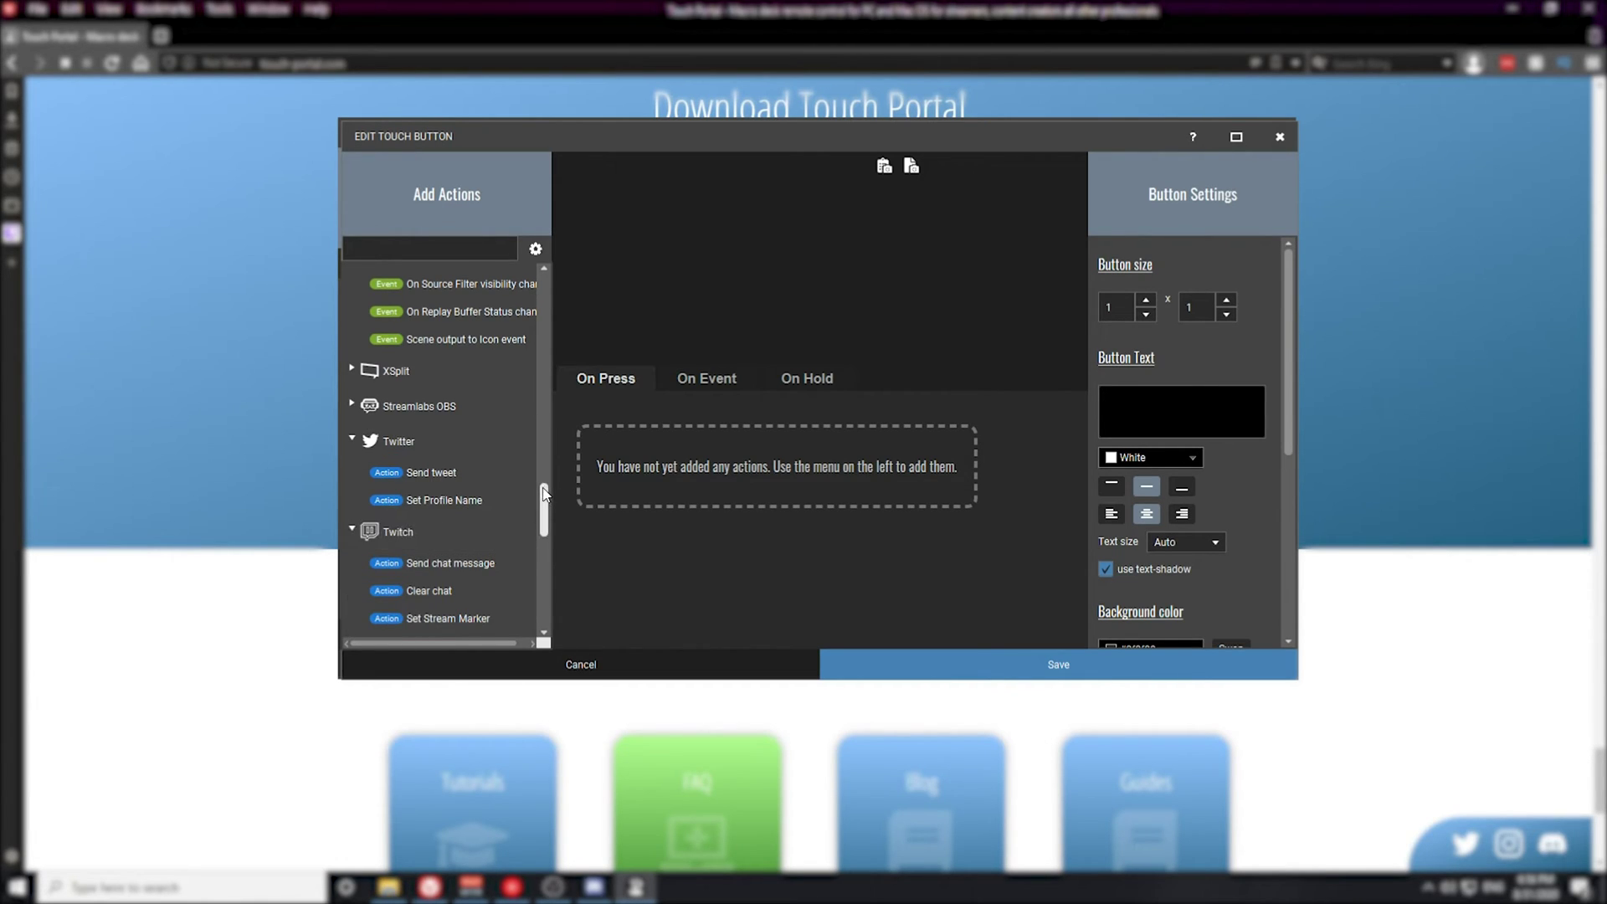
scroll(544, 492, down, 3)
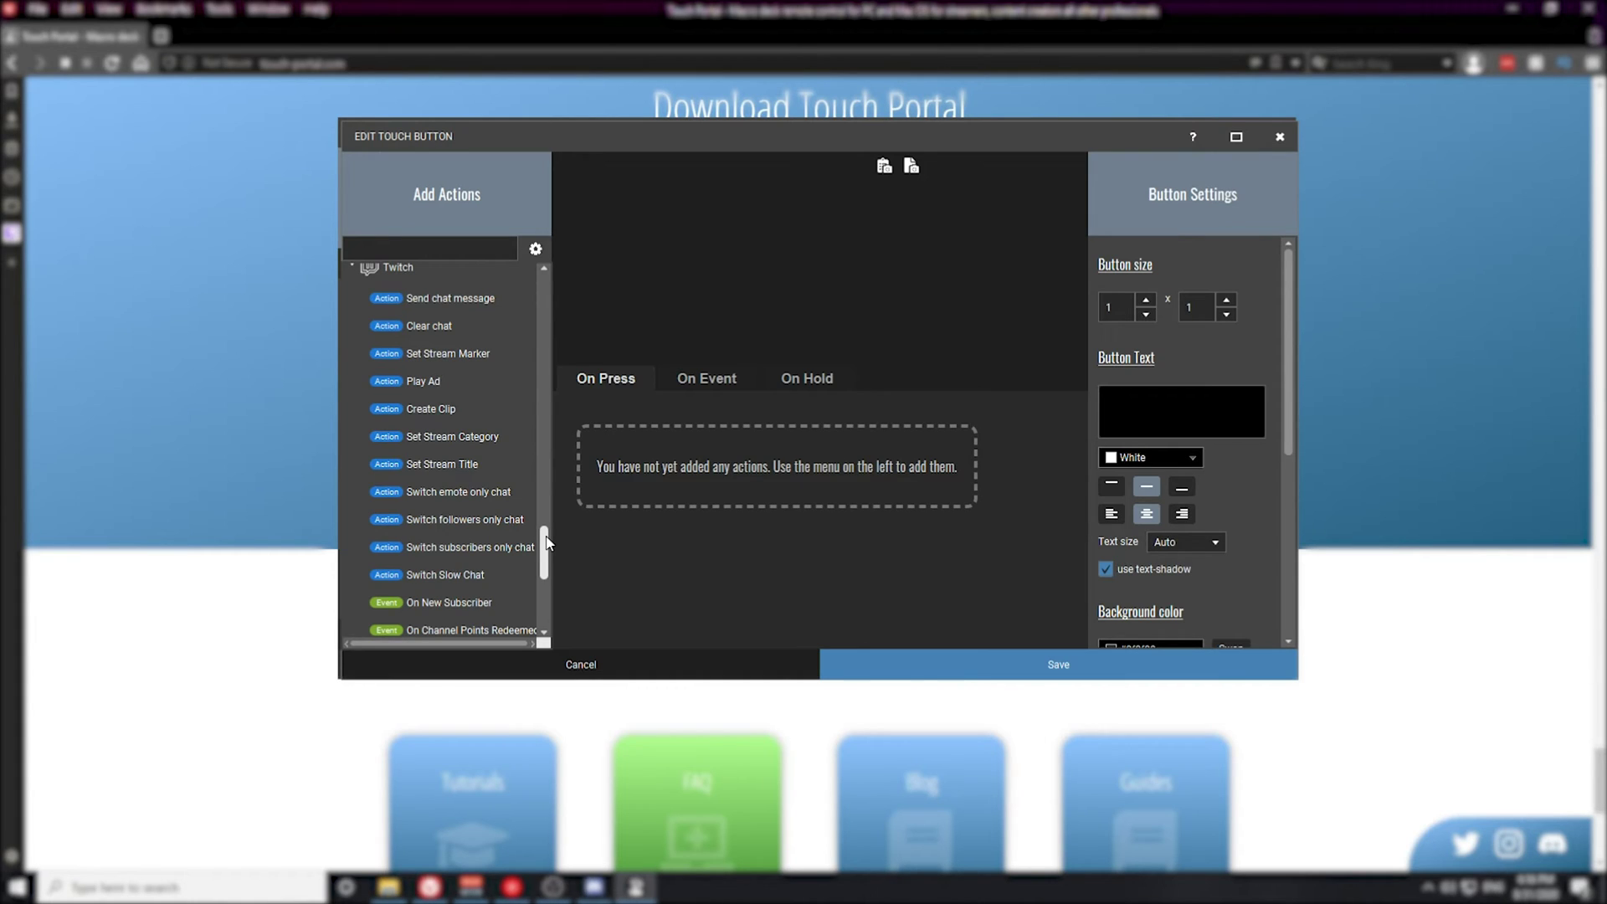
drag(546, 544, 550, 569)
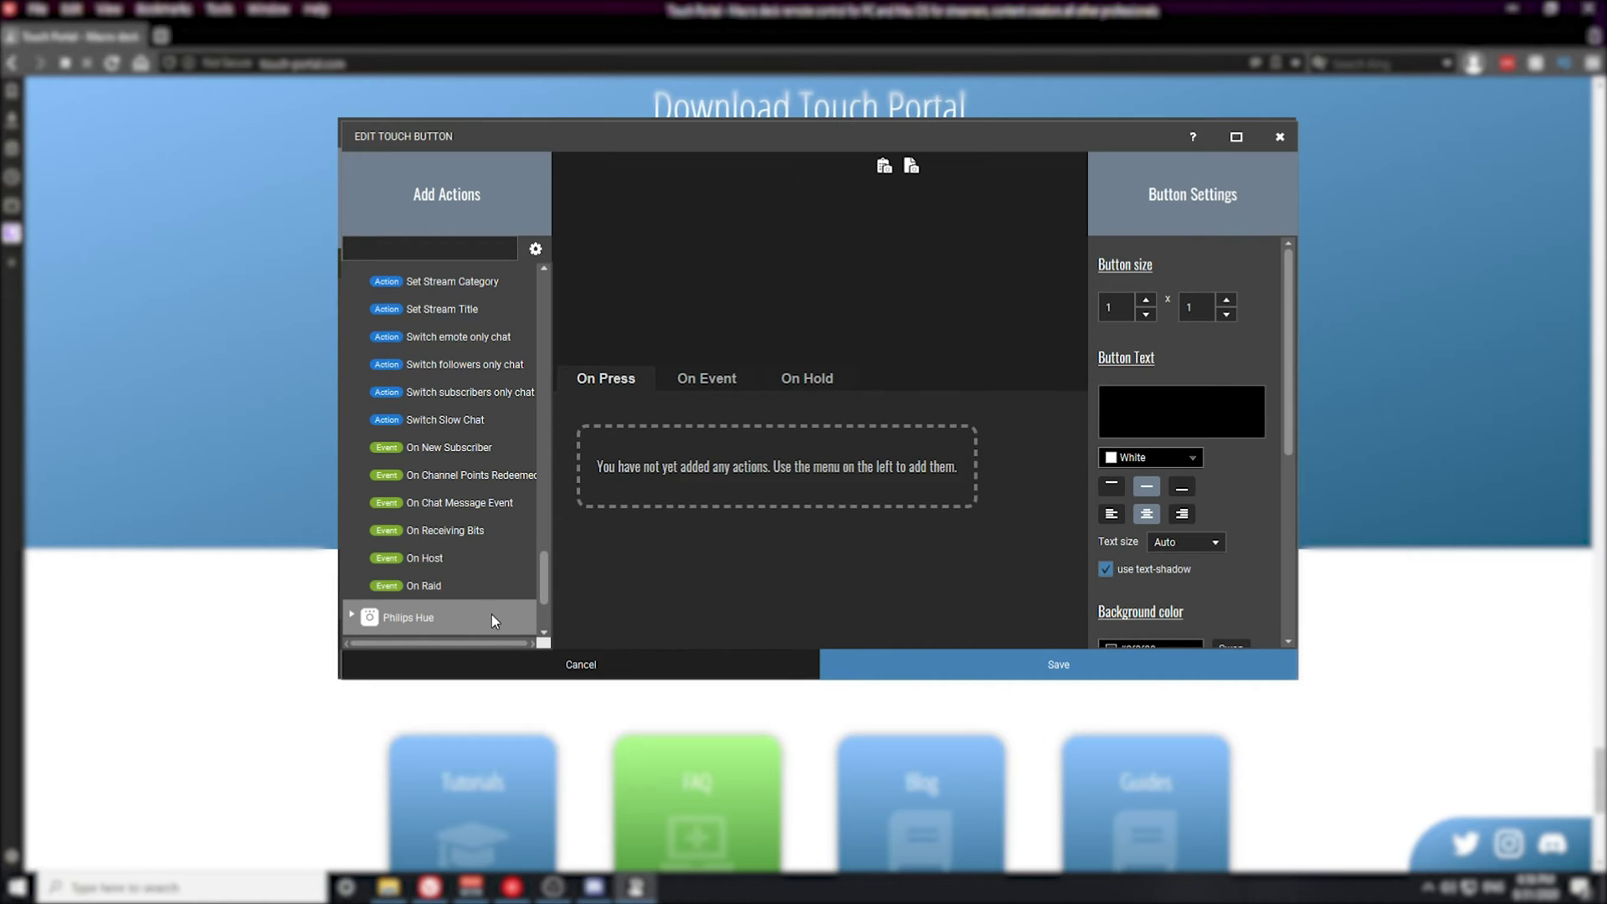
- Add the Media Toggle Play / Pause action to the button's On Press actions
scroll(435, 553, up, 5)
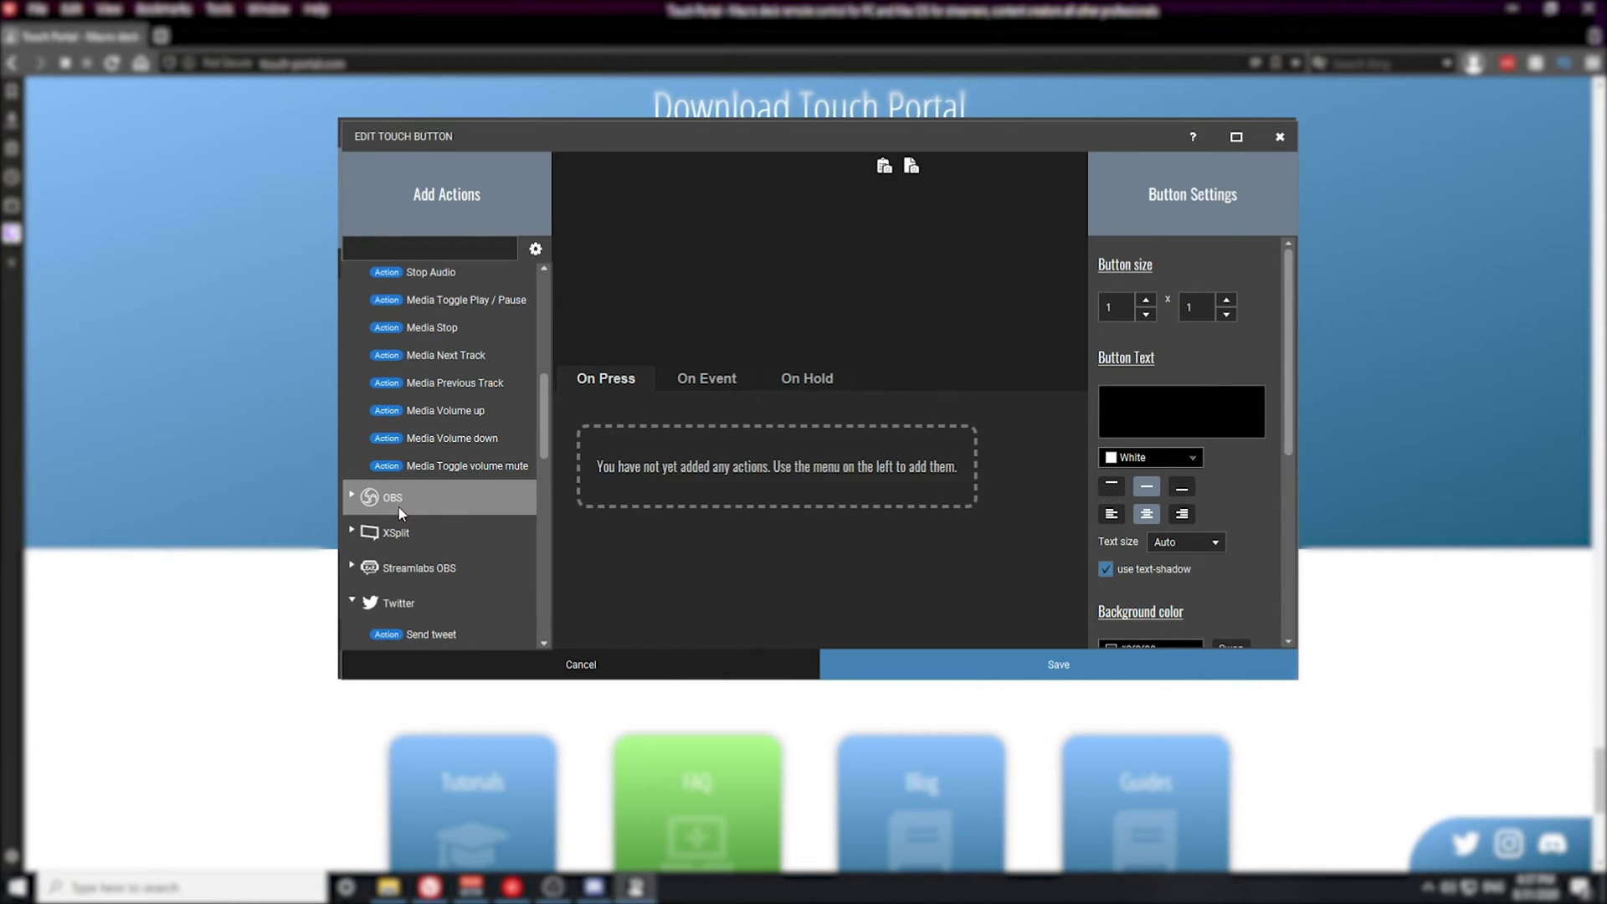
scroll(459, 403, up, 1)
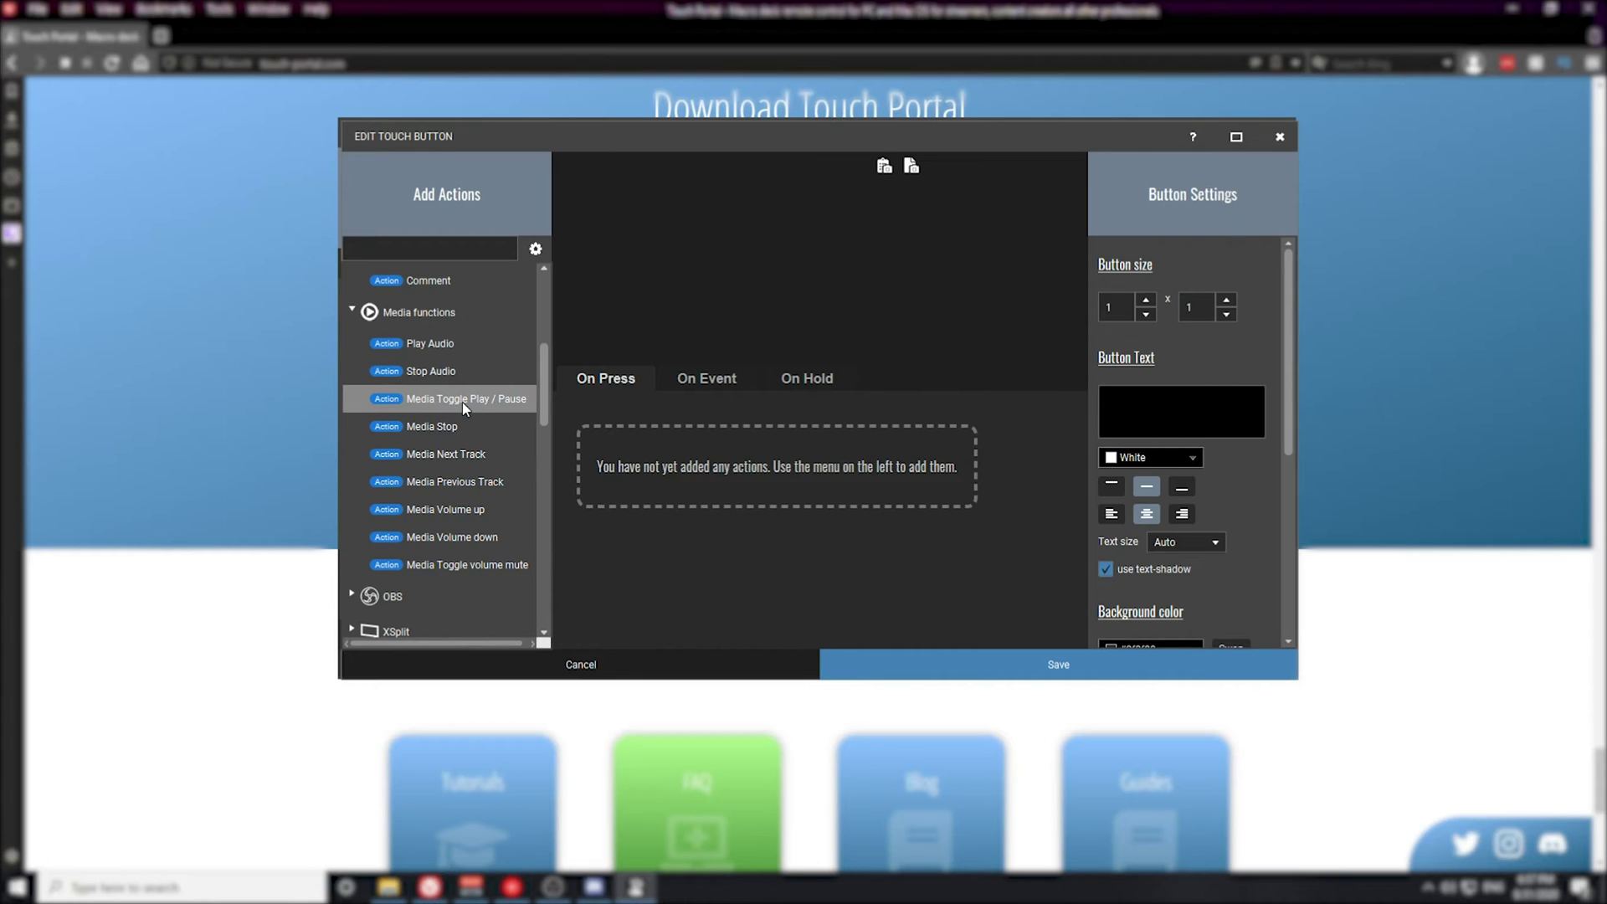
double_click(462, 402)
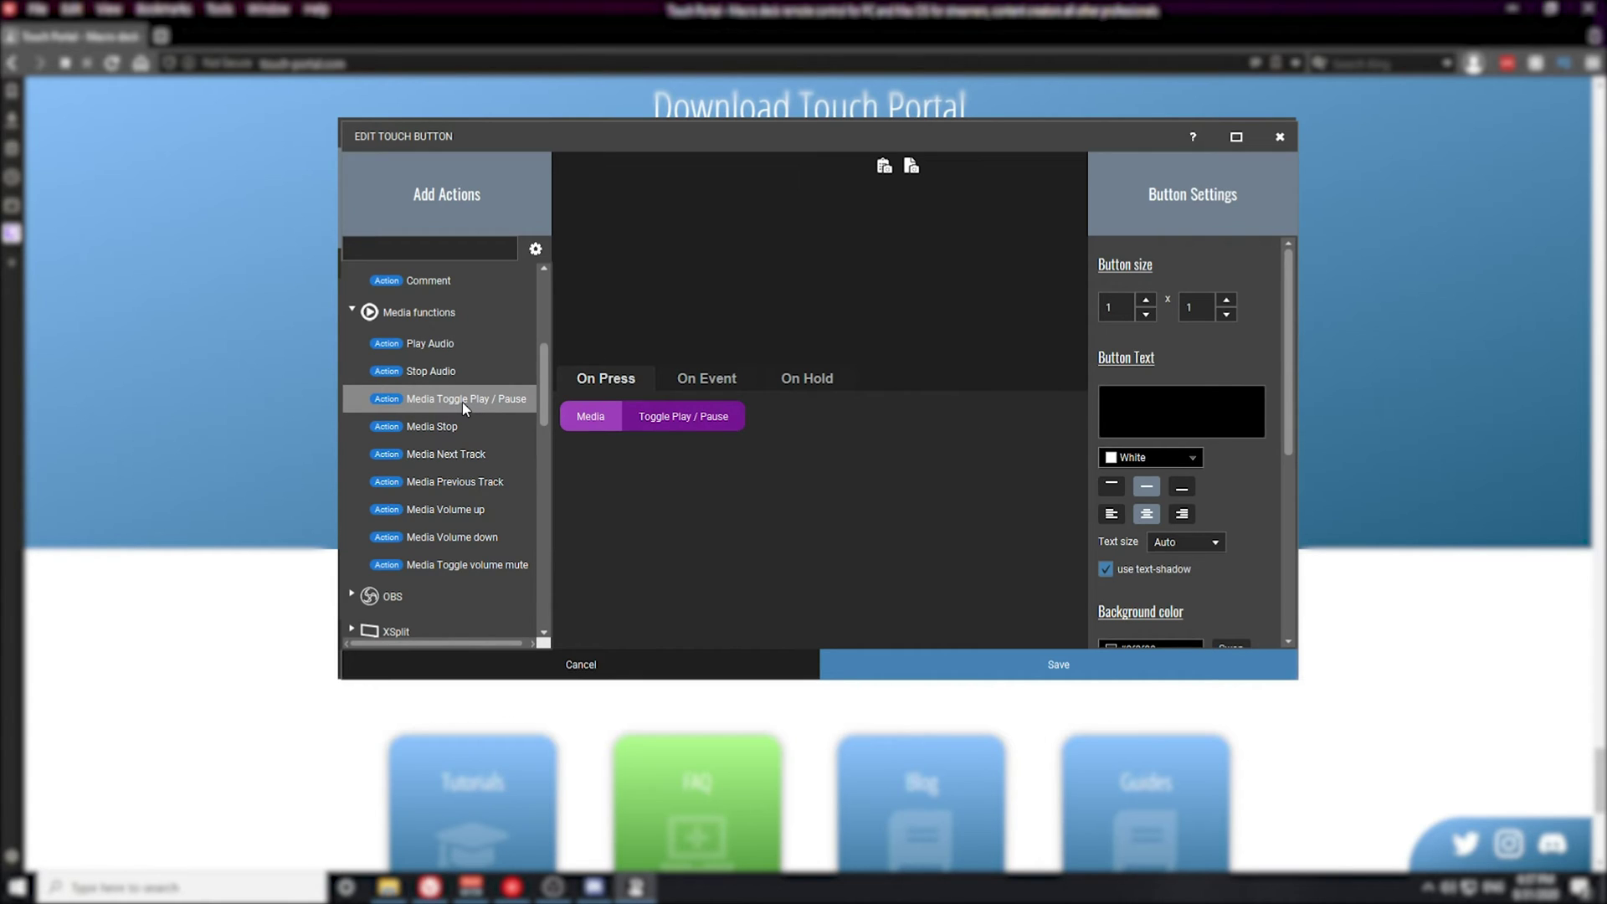
- Add an If State condition to the On Press actions and wrap it around the Toggle Play / Pause action
drag(545, 389, 552, 328)
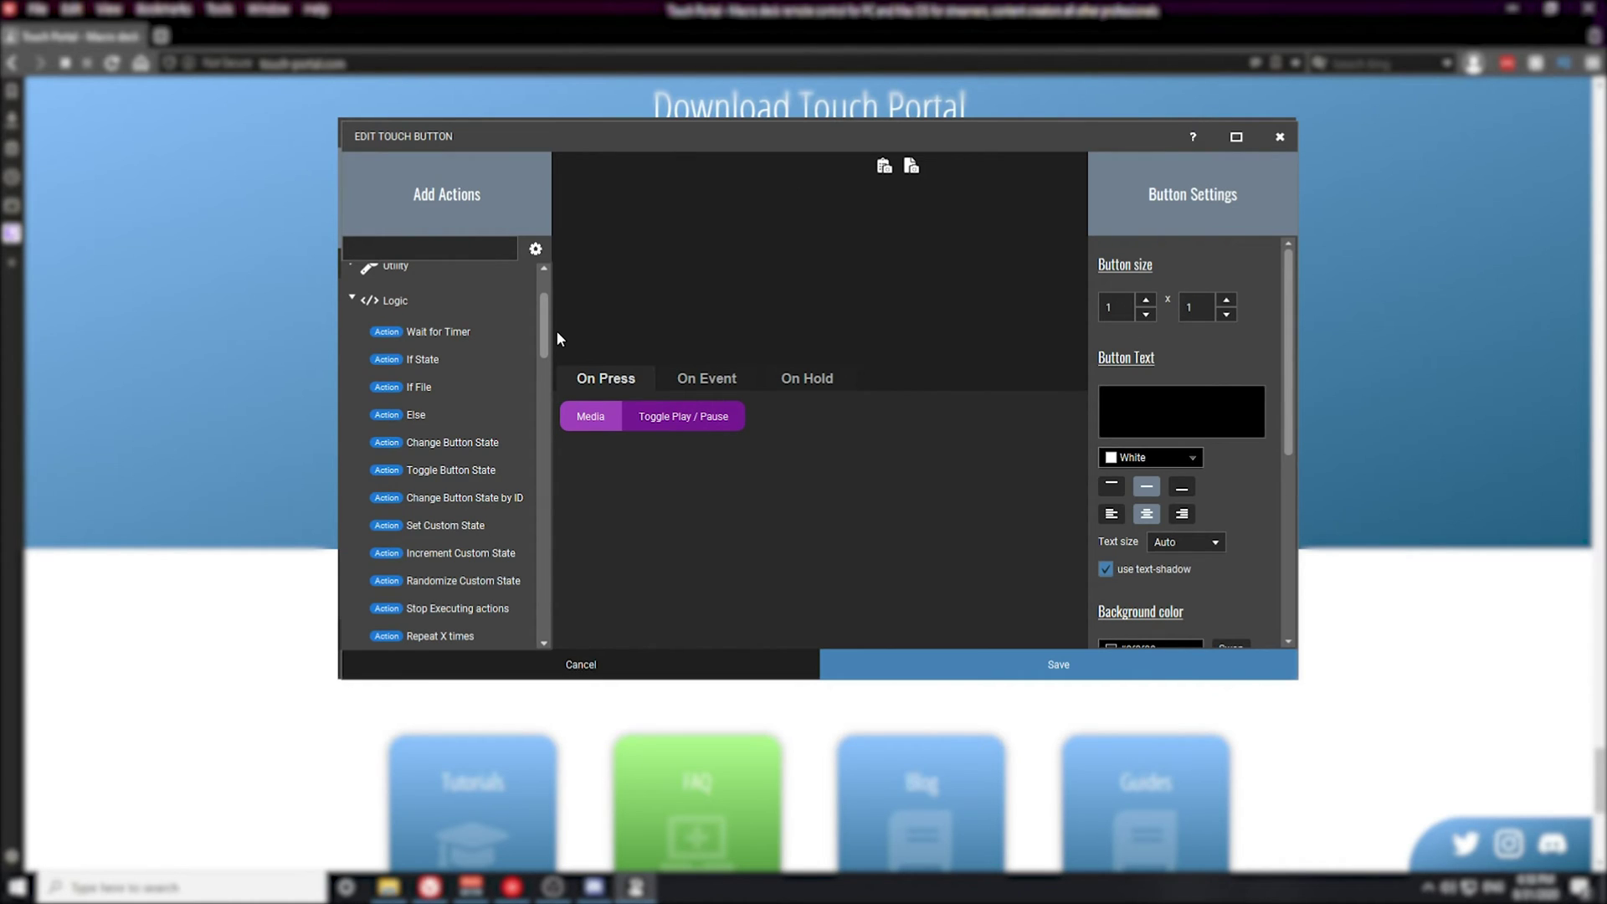
double_click(430, 360)
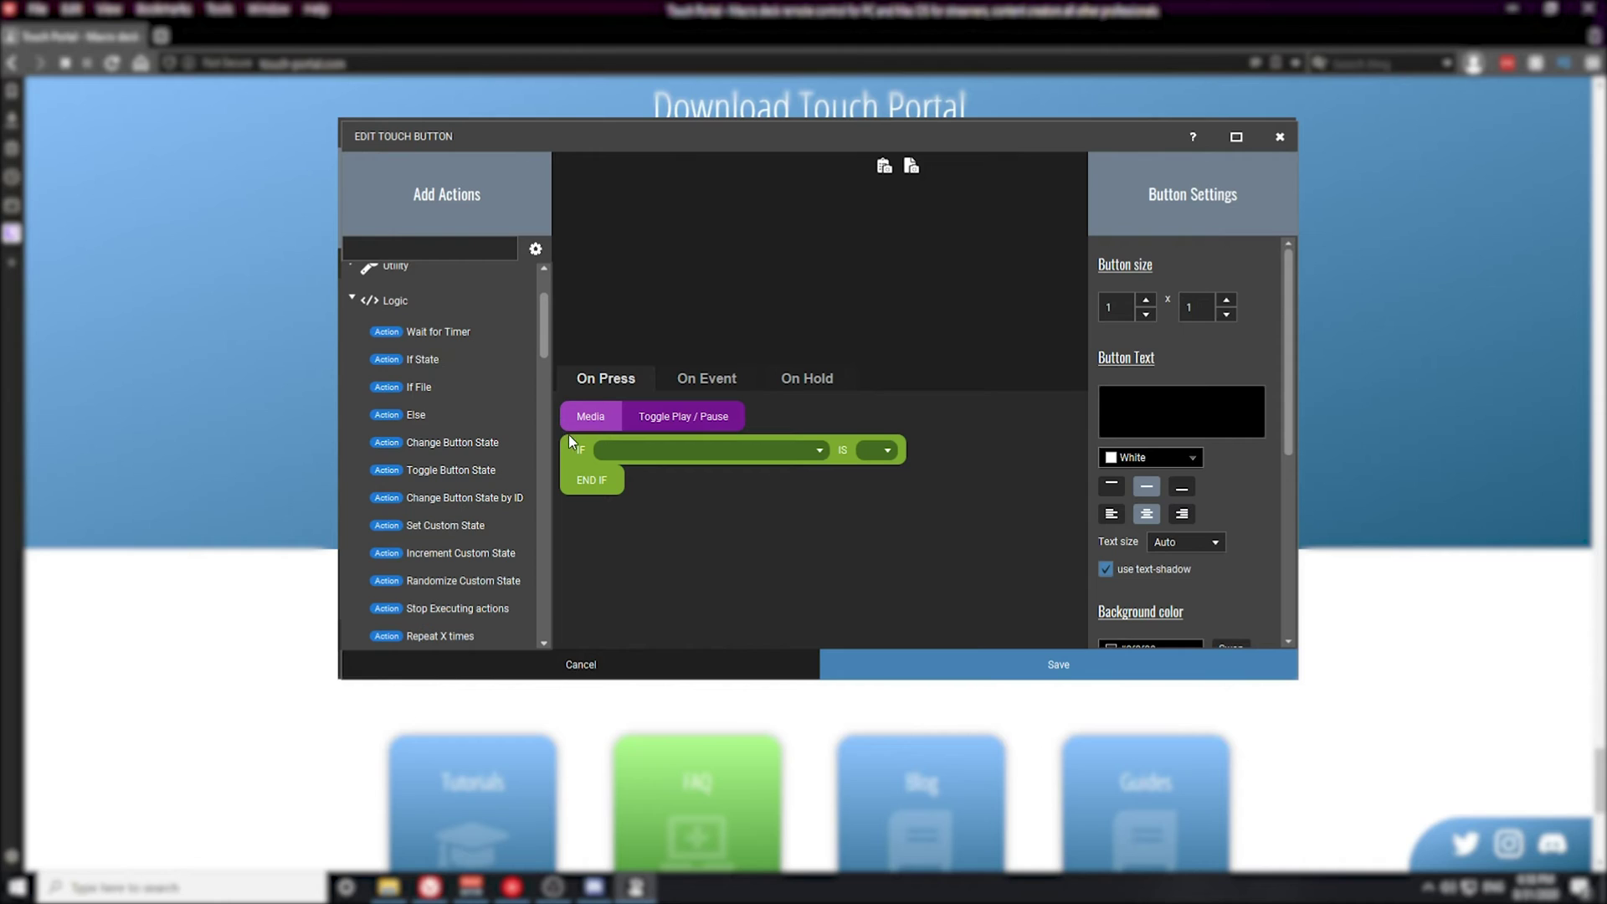
drag(570, 449, 570, 420)
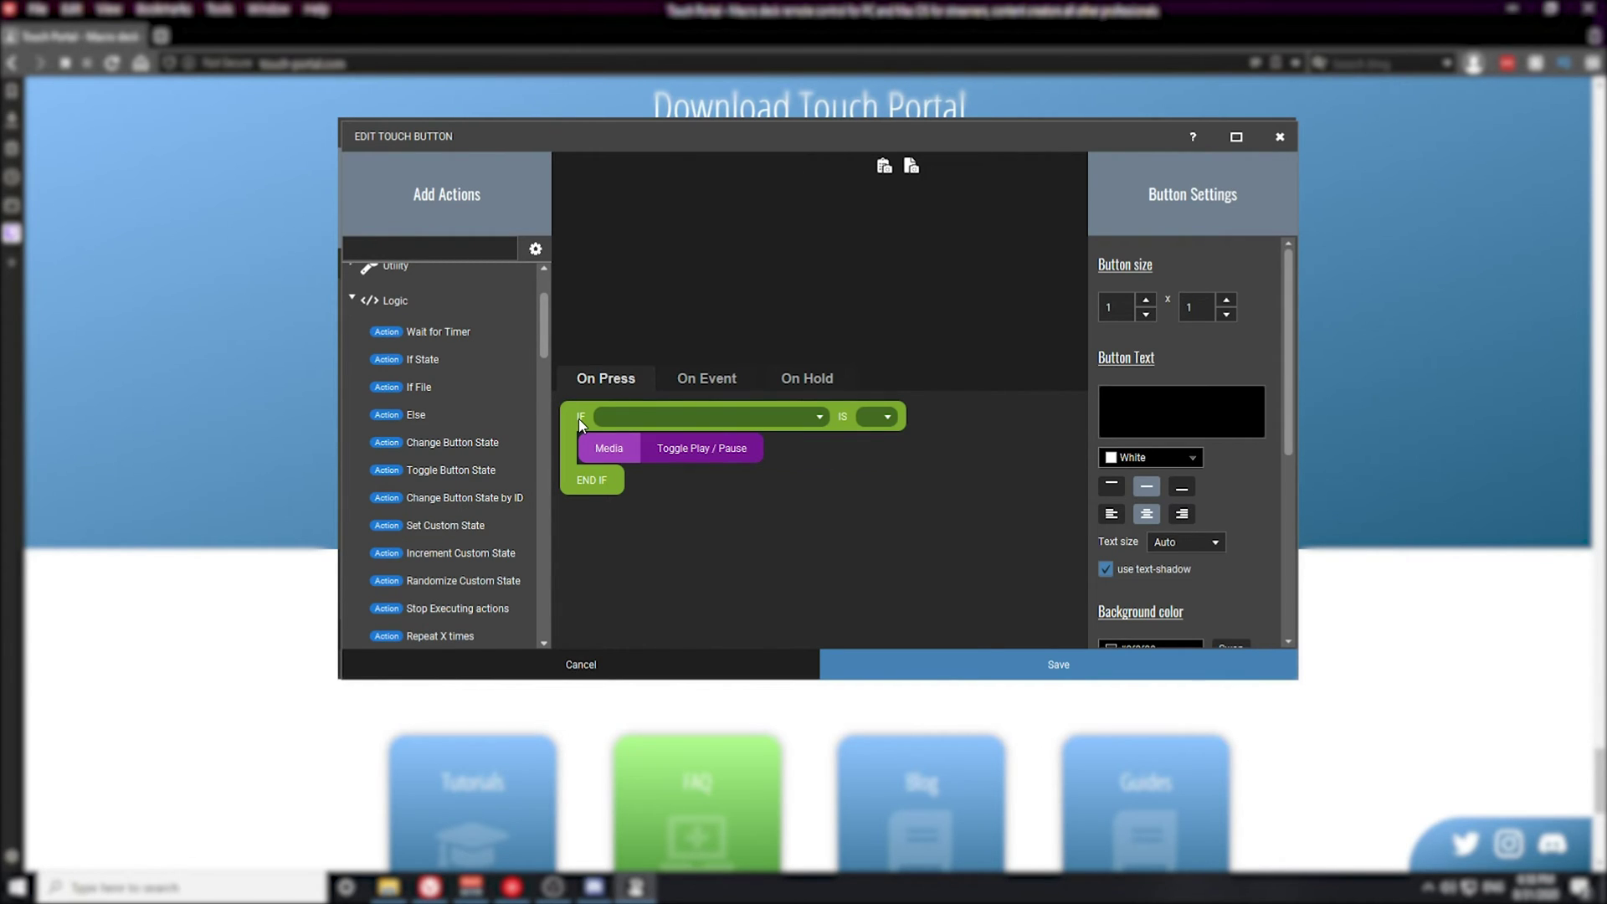
- Set the If condition to check that this button state is Off
click(818, 416)
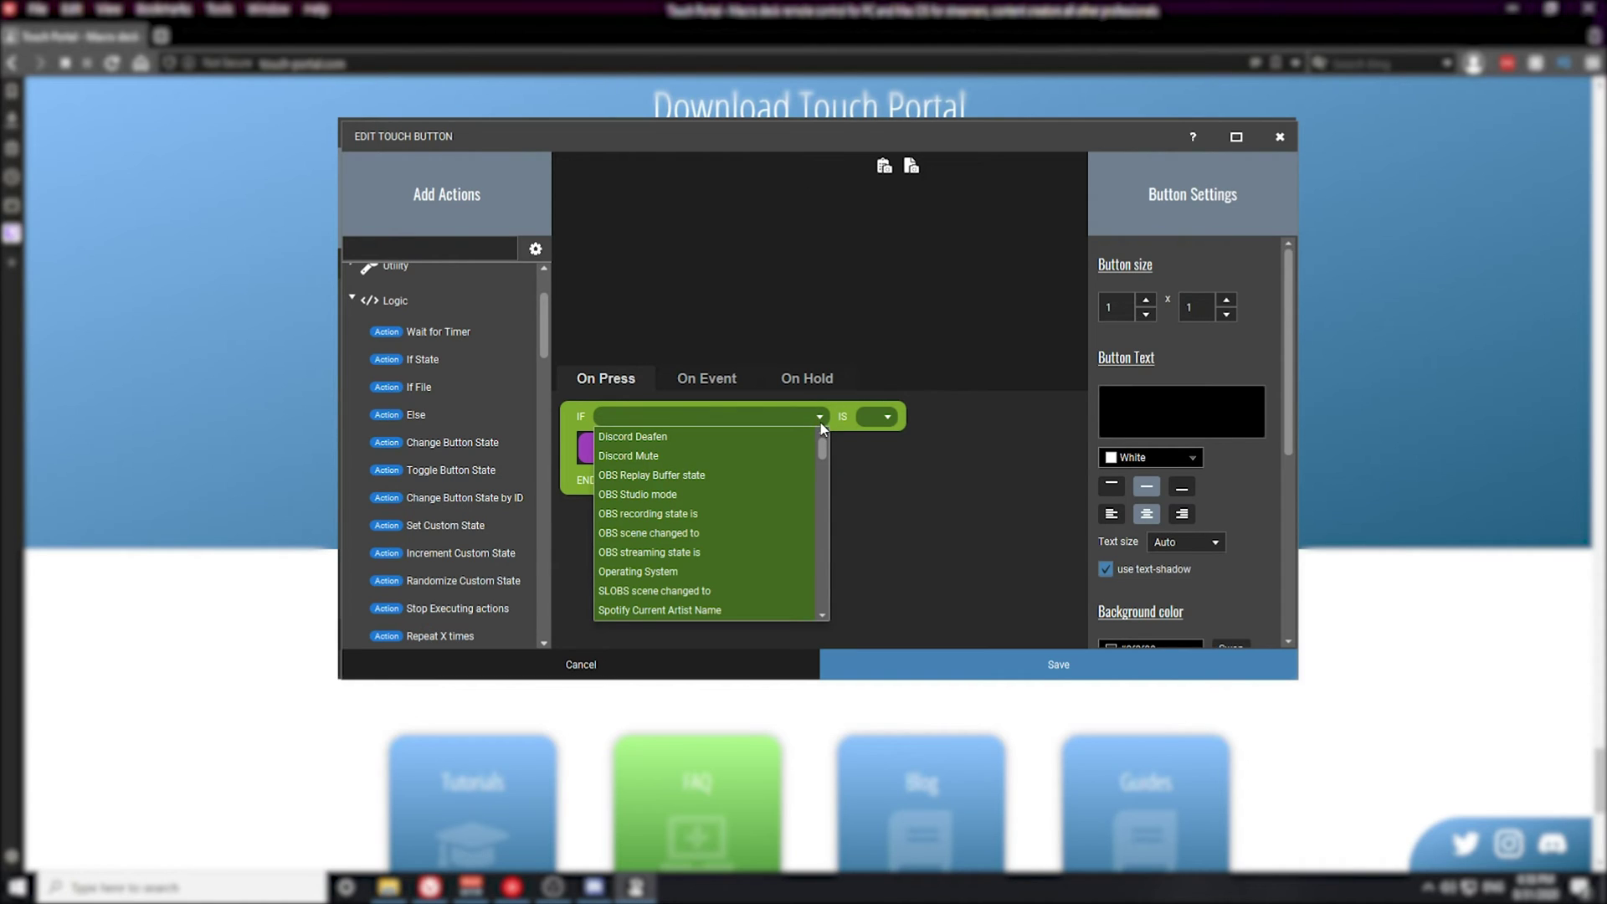
drag(823, 449, 817, 578)
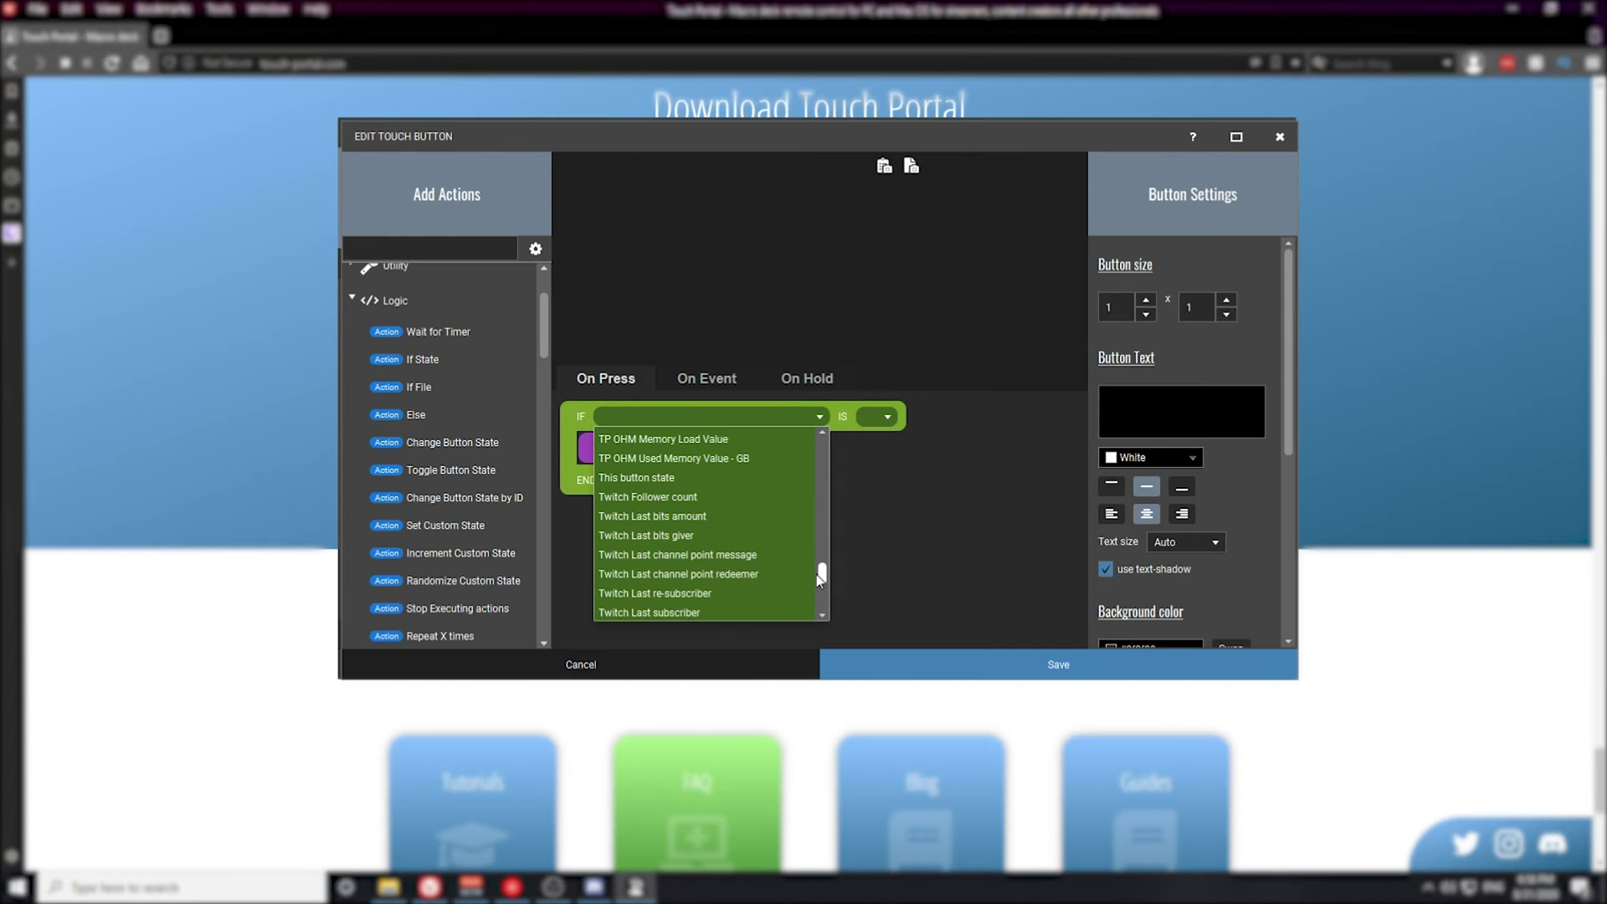
click(746, 499)
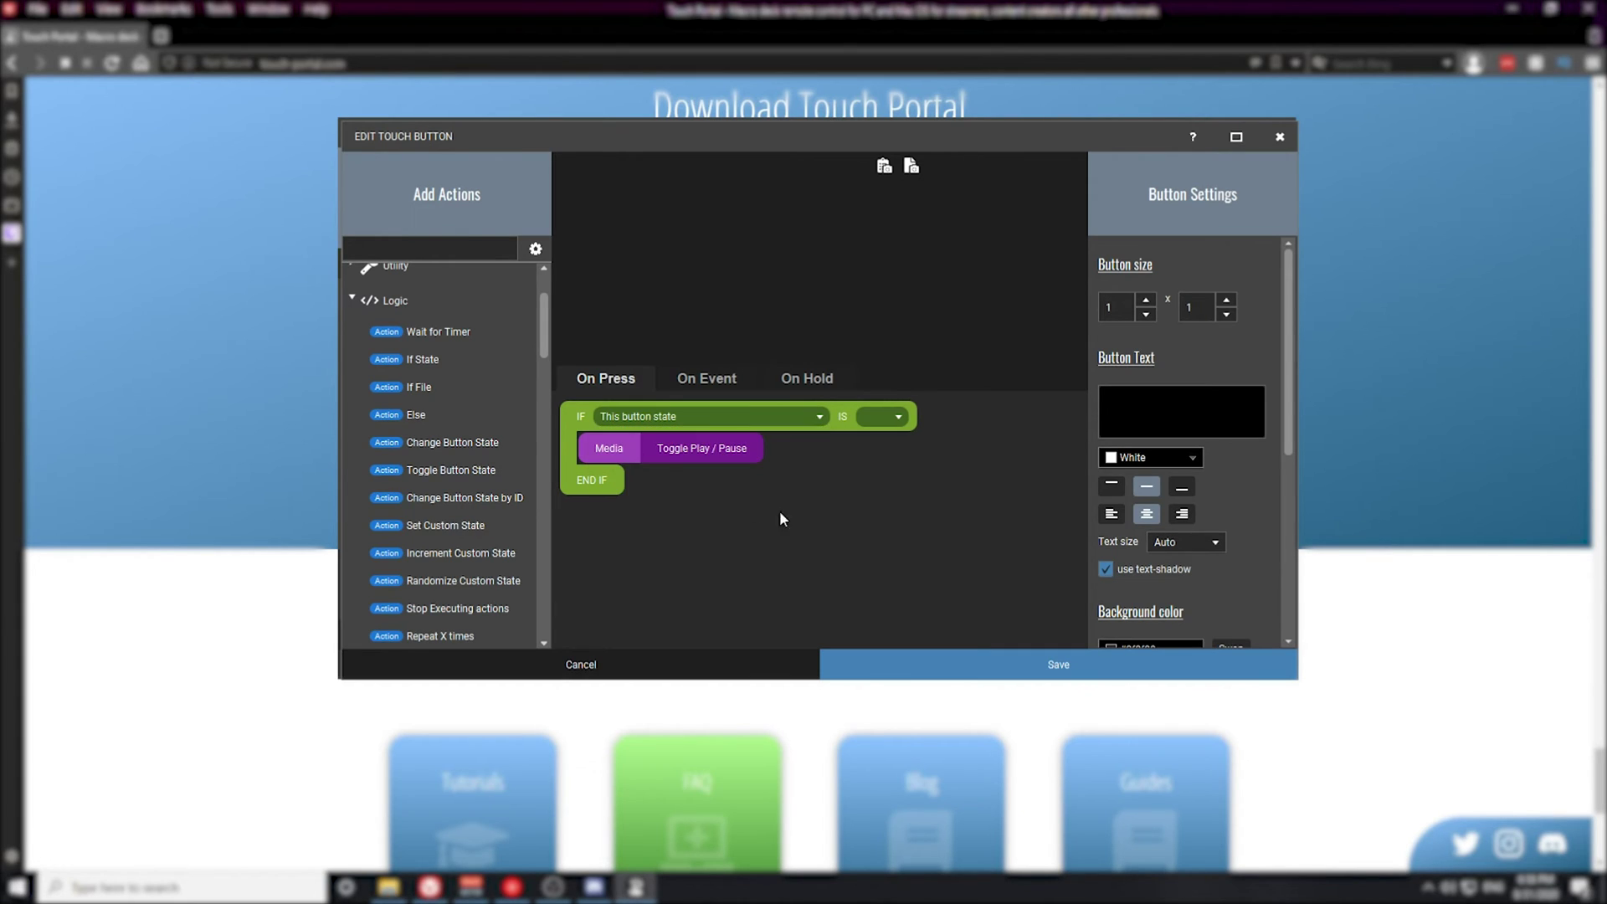
click(875, 423)
click(870, 456)
- Add an Else branch inside the If block and place a copy of the Toggle Play / Pause action in it
double_click(437, 413)
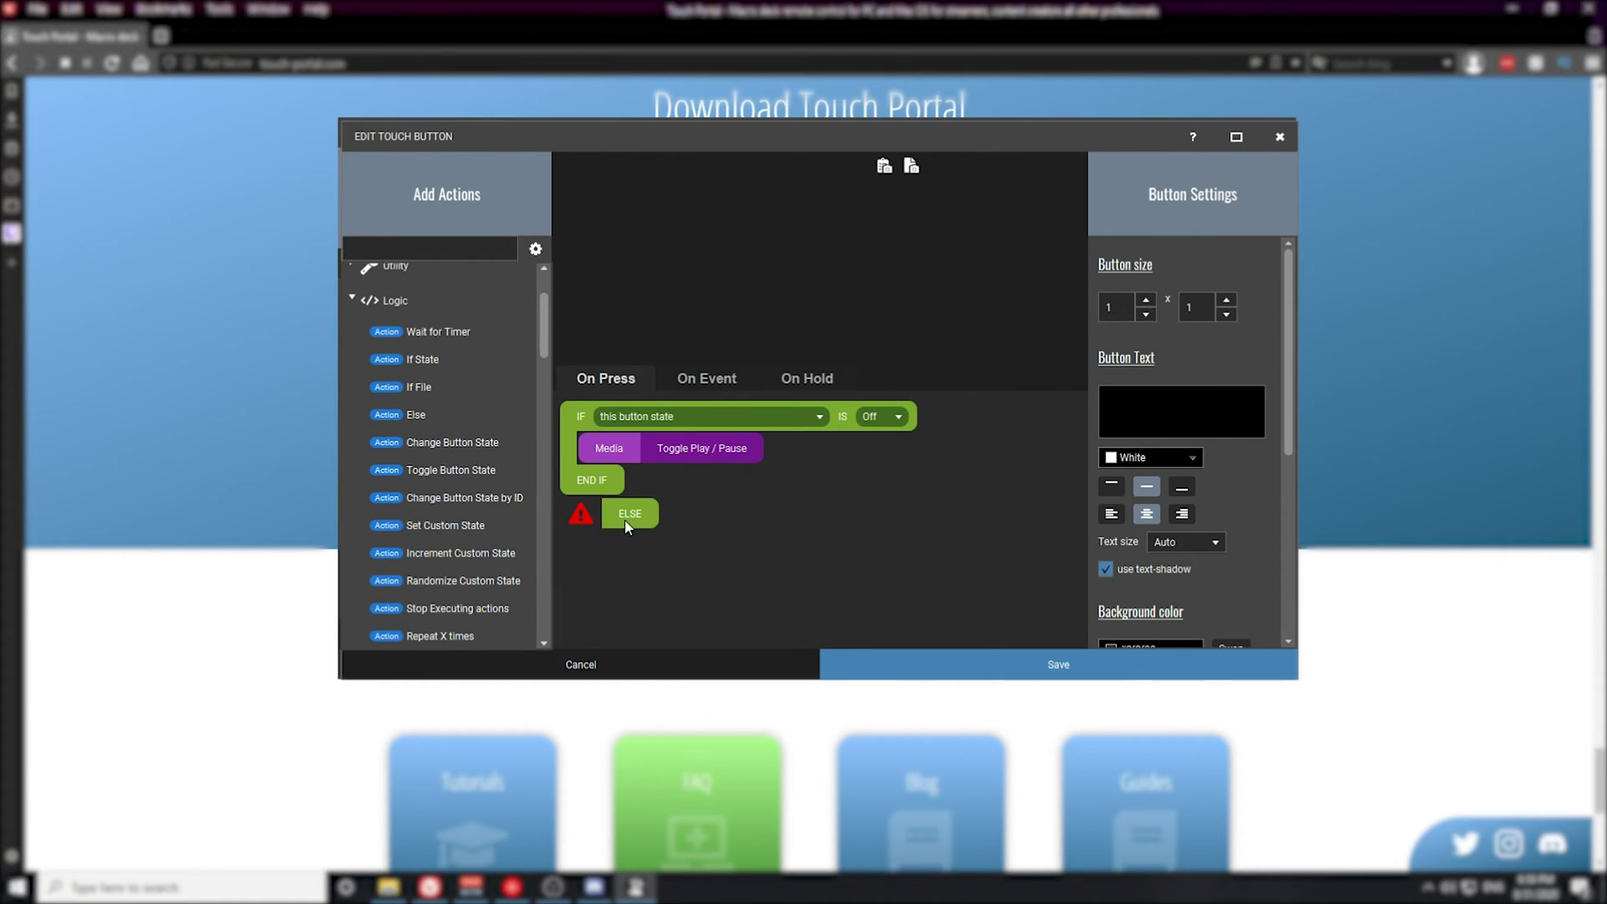
drag(626, 526, 622, 494)
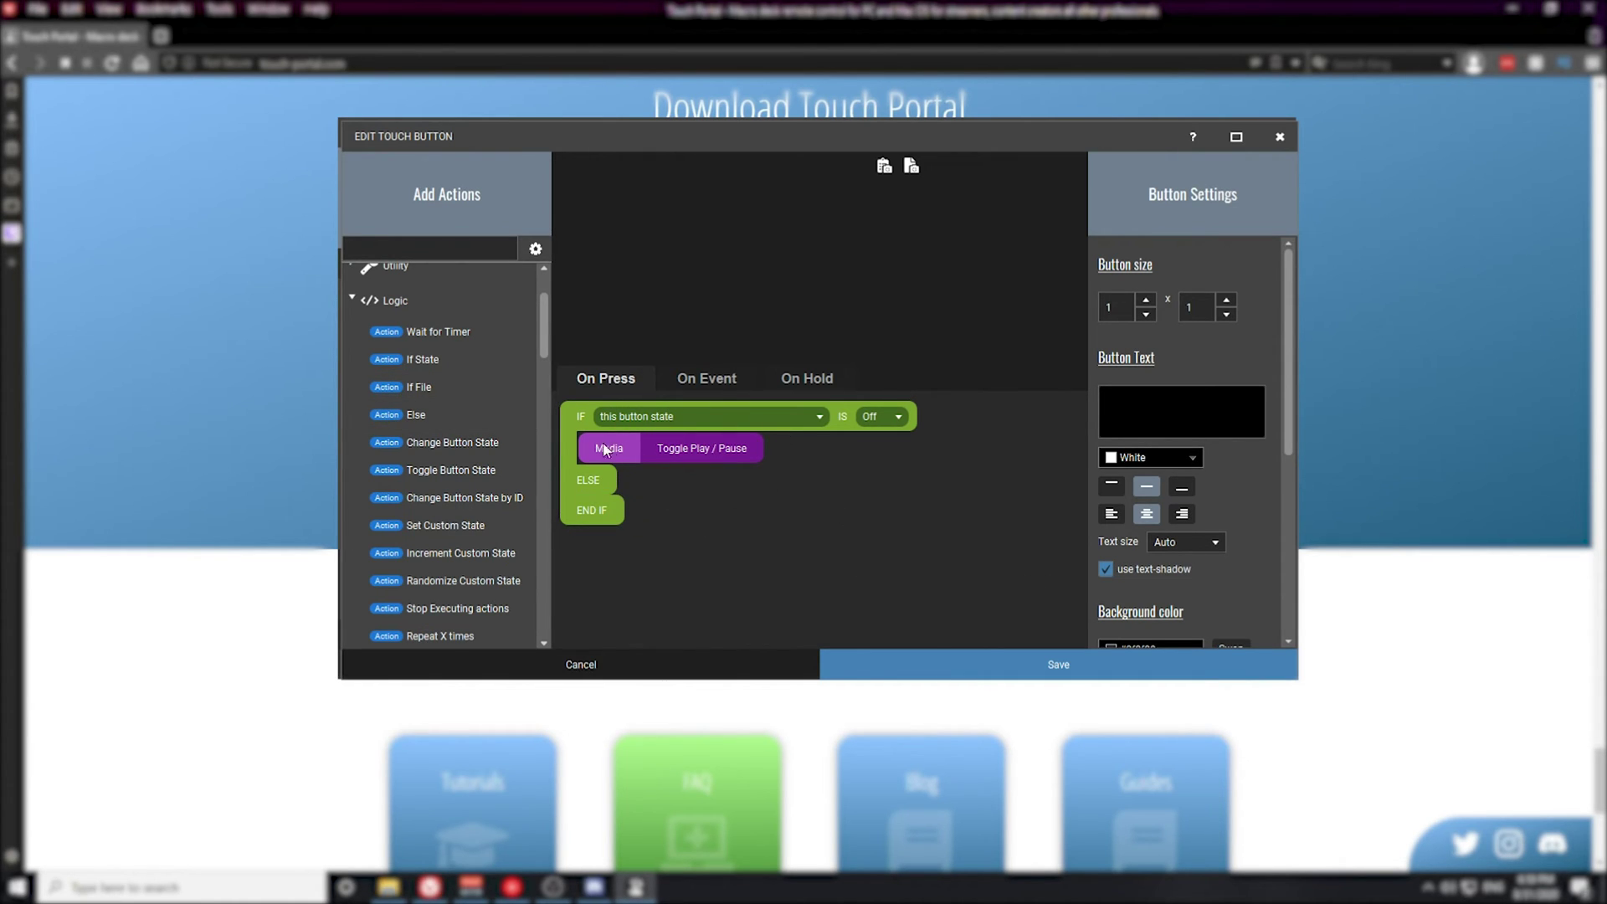
right_click(632, 445)
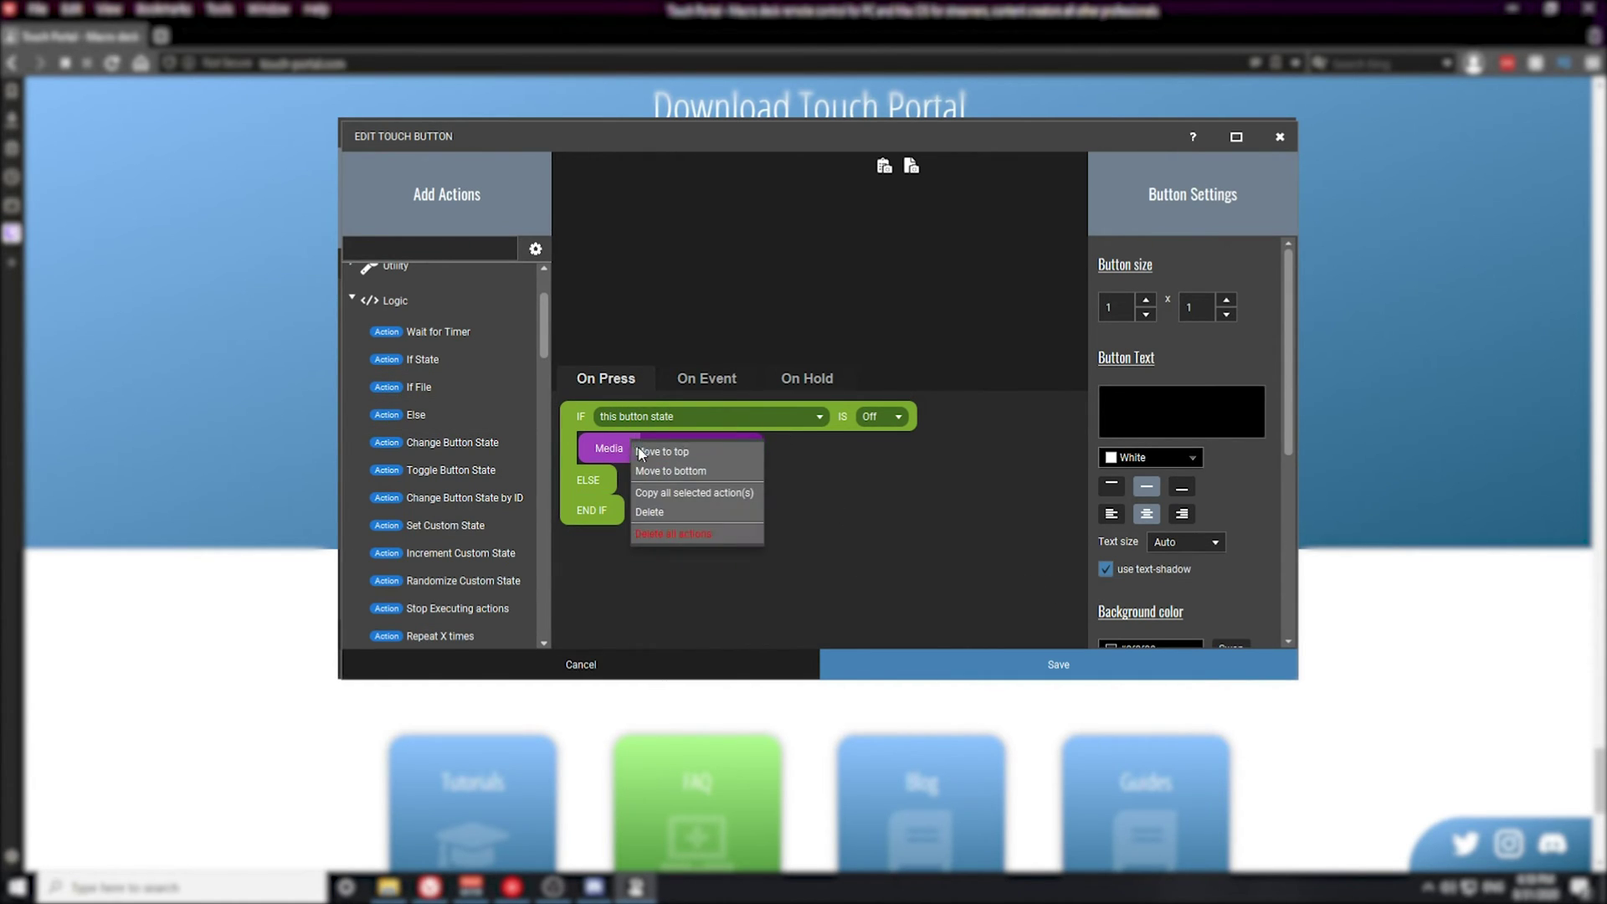
click(670, 500)
right_click(619, 493)
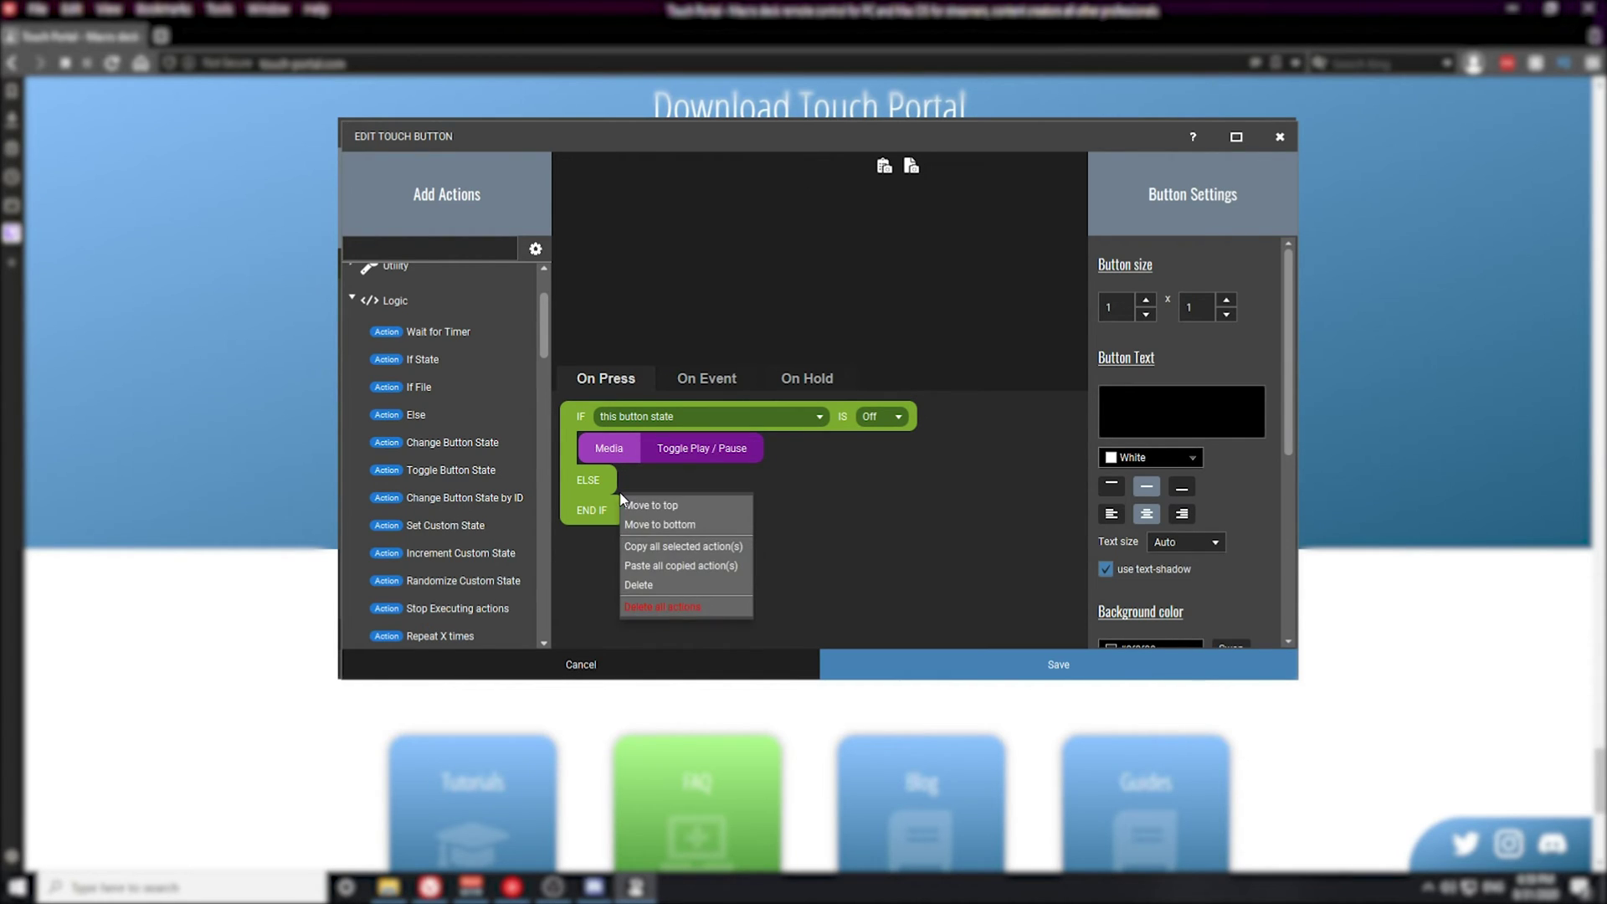
click(659, 561)
drag(610, 483, 615, 515)
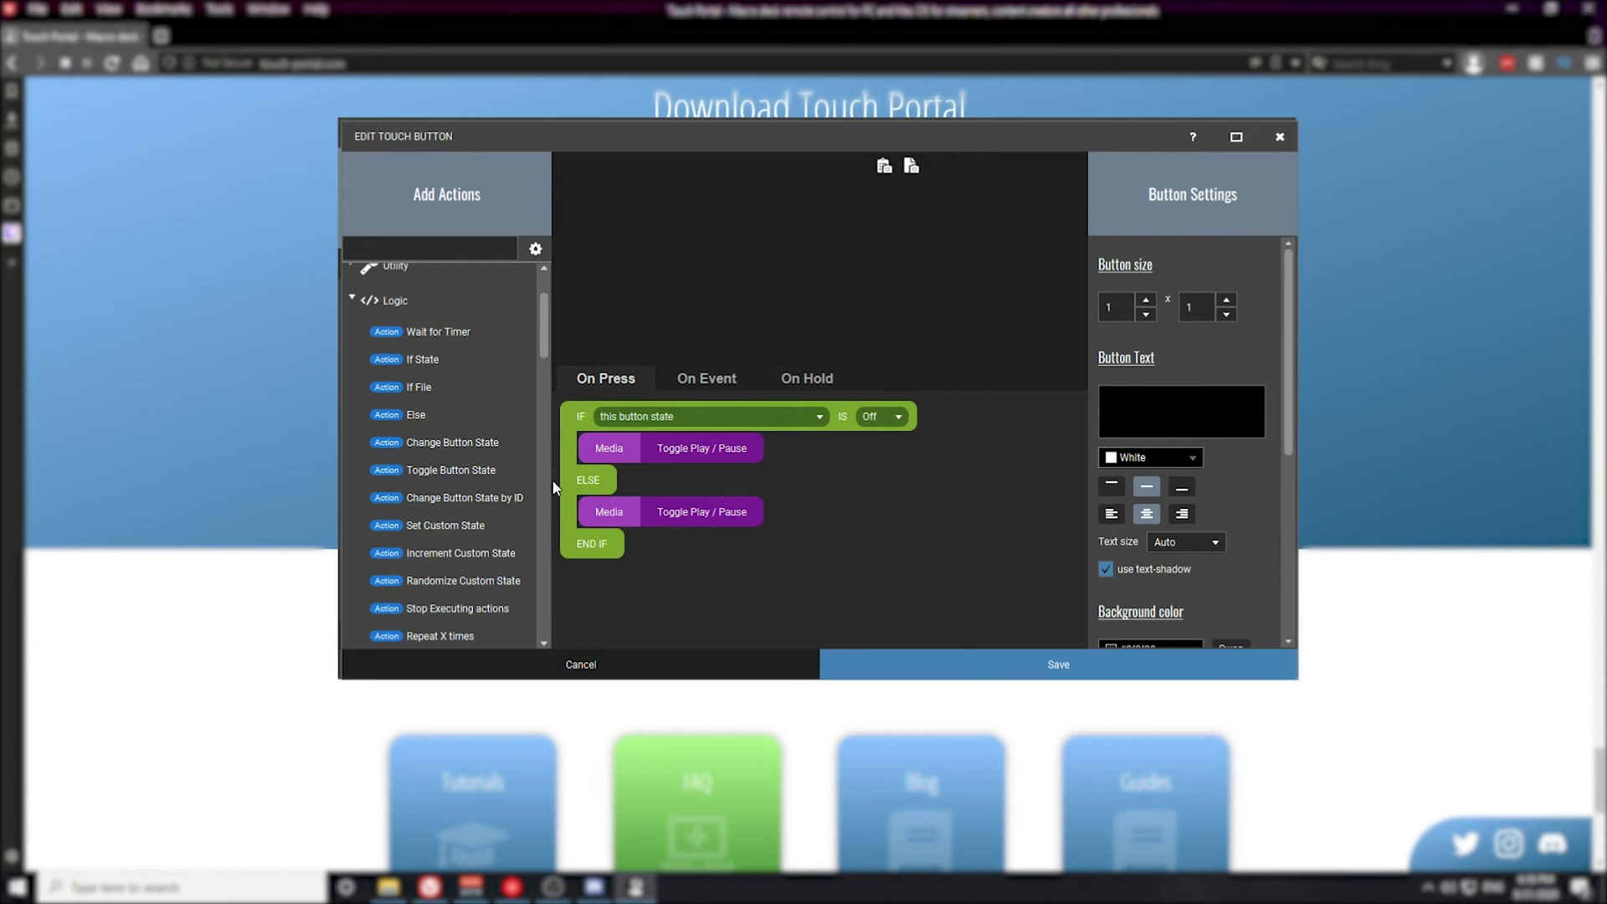
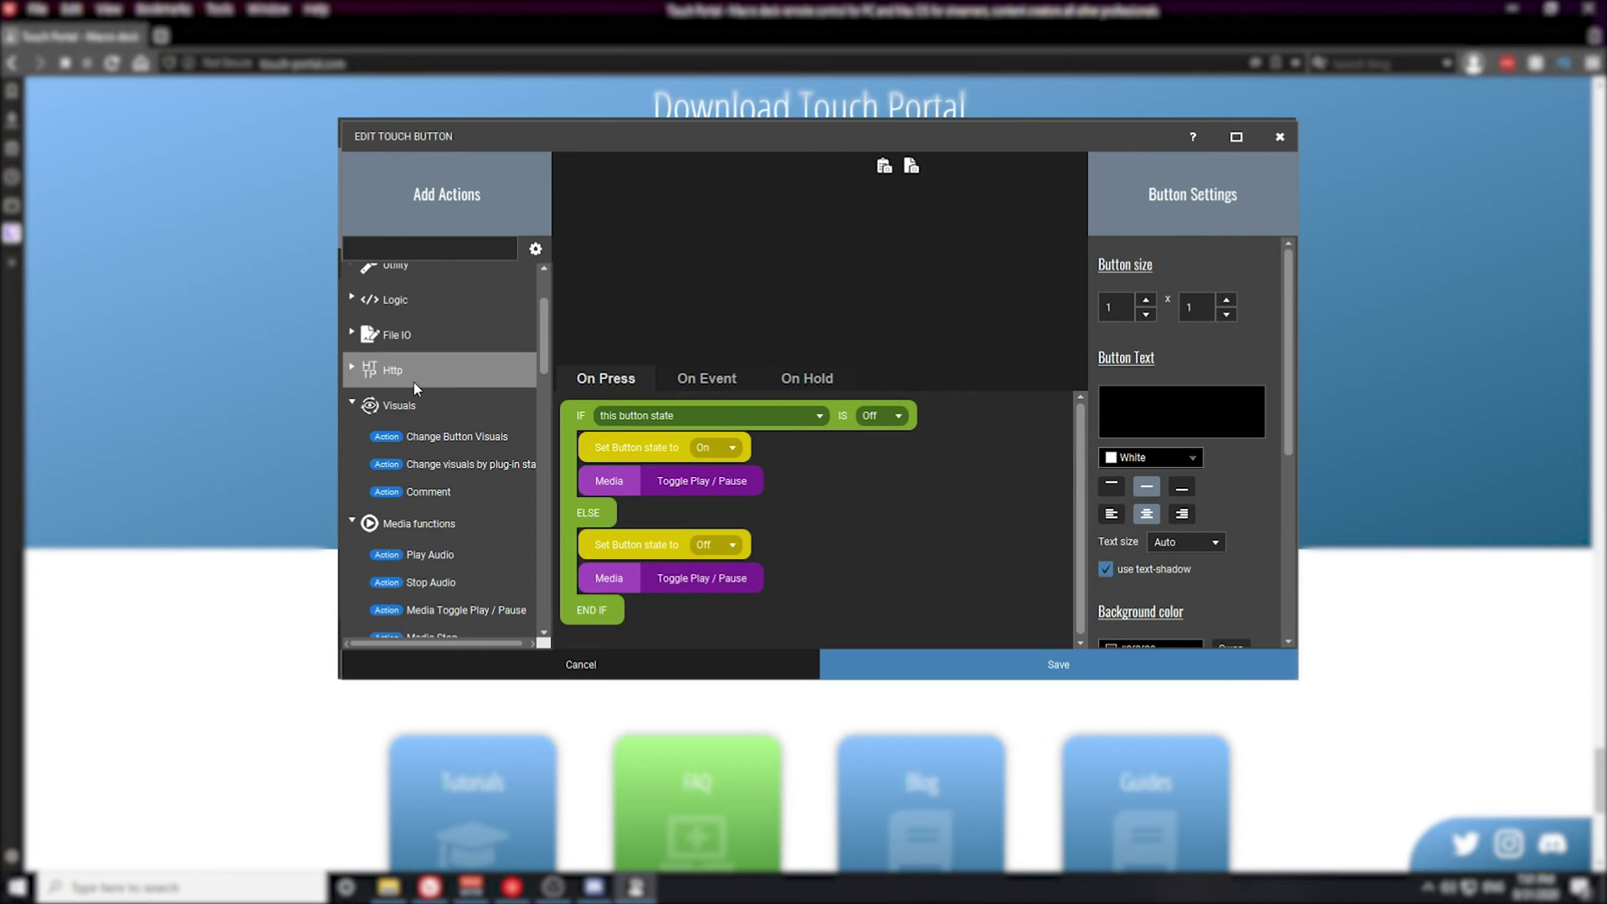
- Add a Change Button Visuals action that changes the title to "Off" and place it below Set Button state to Off in the Else branch
double_click(428, 437)
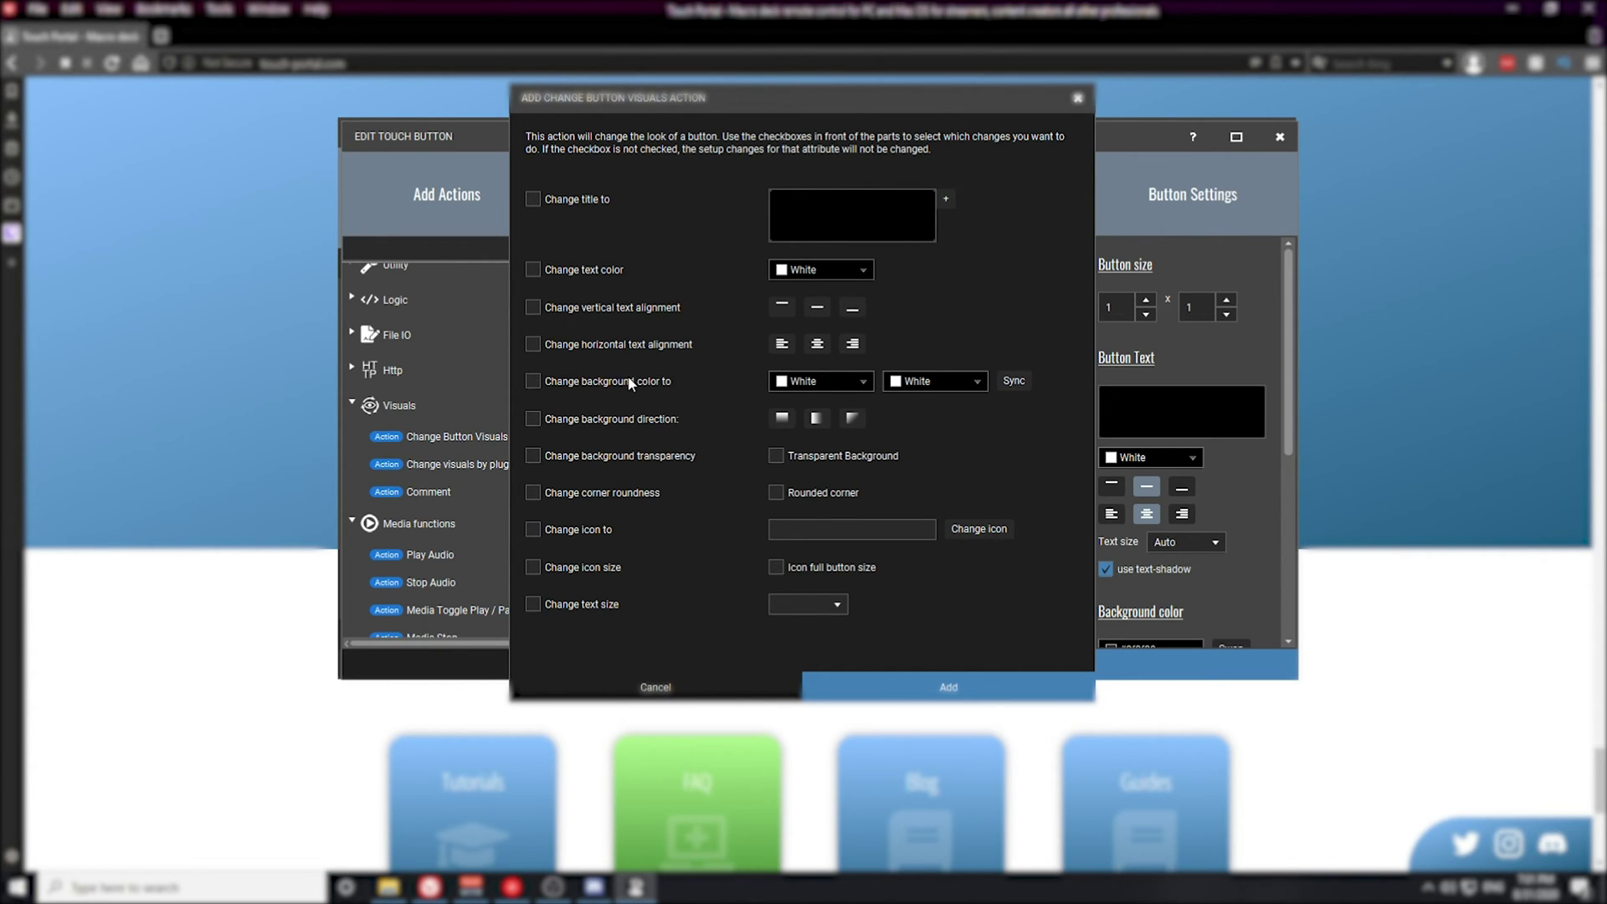
click(550, 382)
text(On)
click(954, 685)
scroll(862, 511, down, 1)
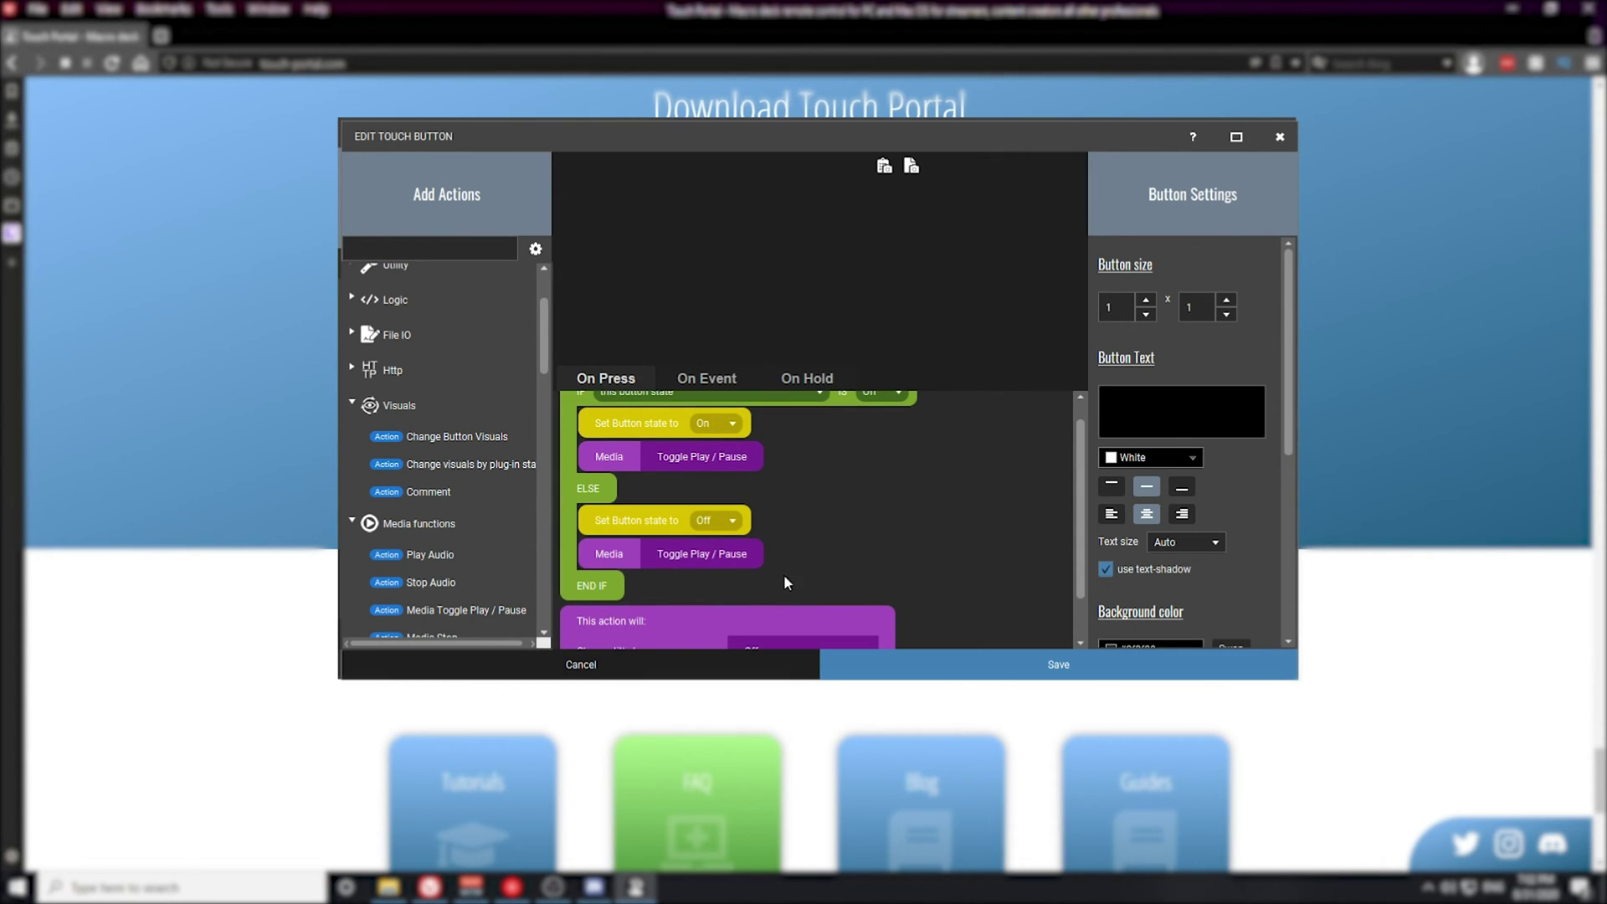
drag(676, 630, 802, 544)
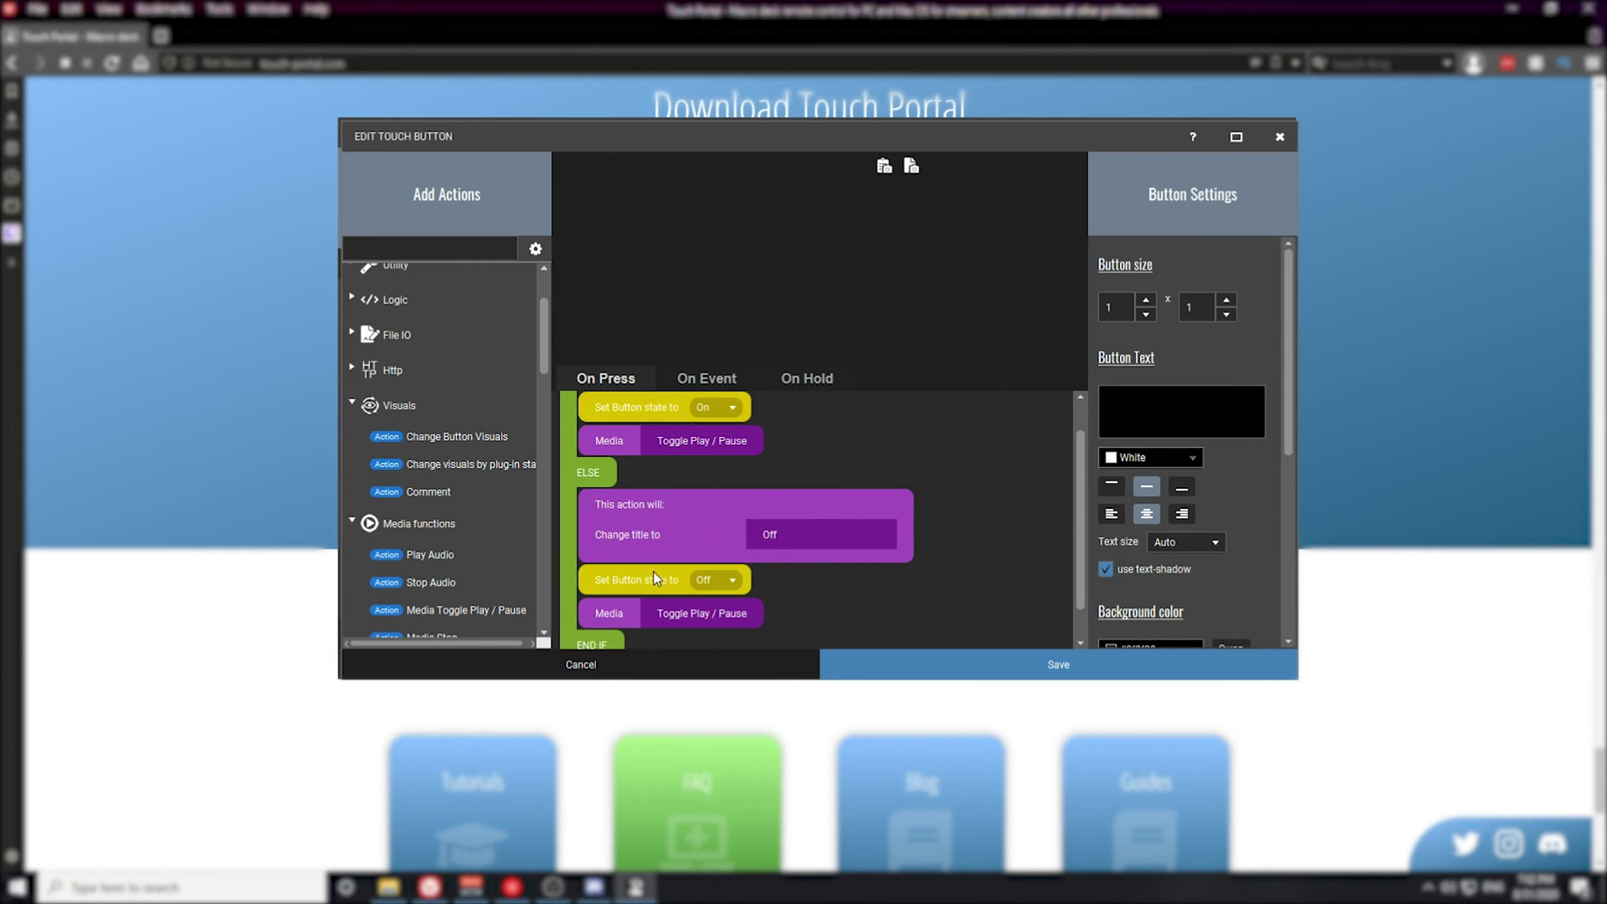
drag(659, 541, 663, 578)
- Copy the title change action into the If branch below Set Button state to On, and change its title to "On"
right_click(680, 542)
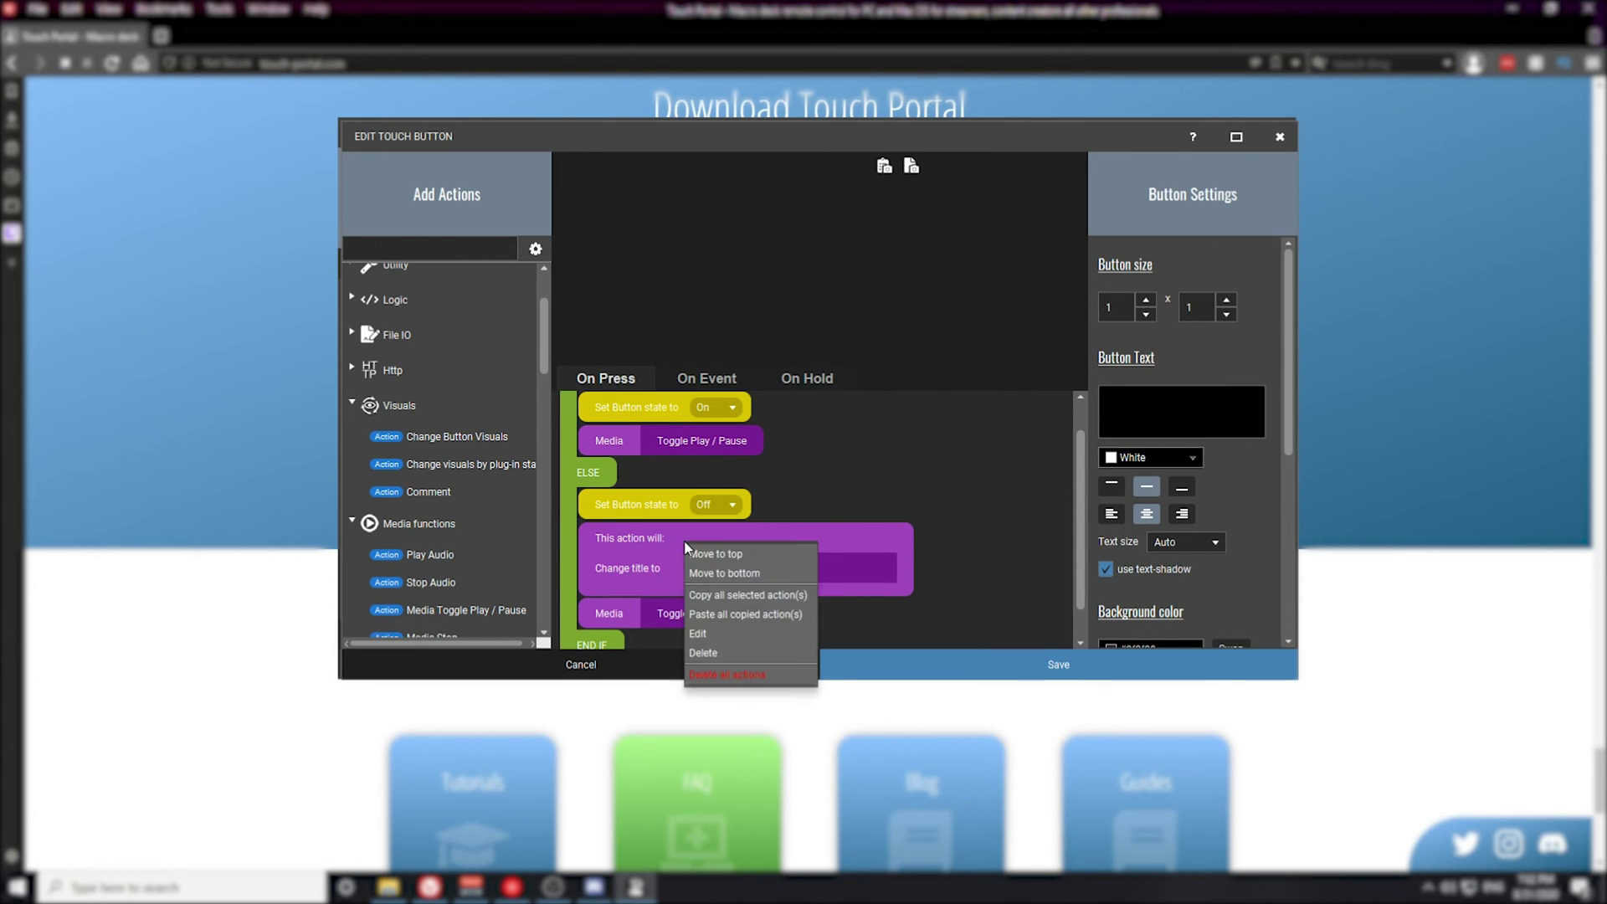
click(728, 600)
right_click(661, 429)
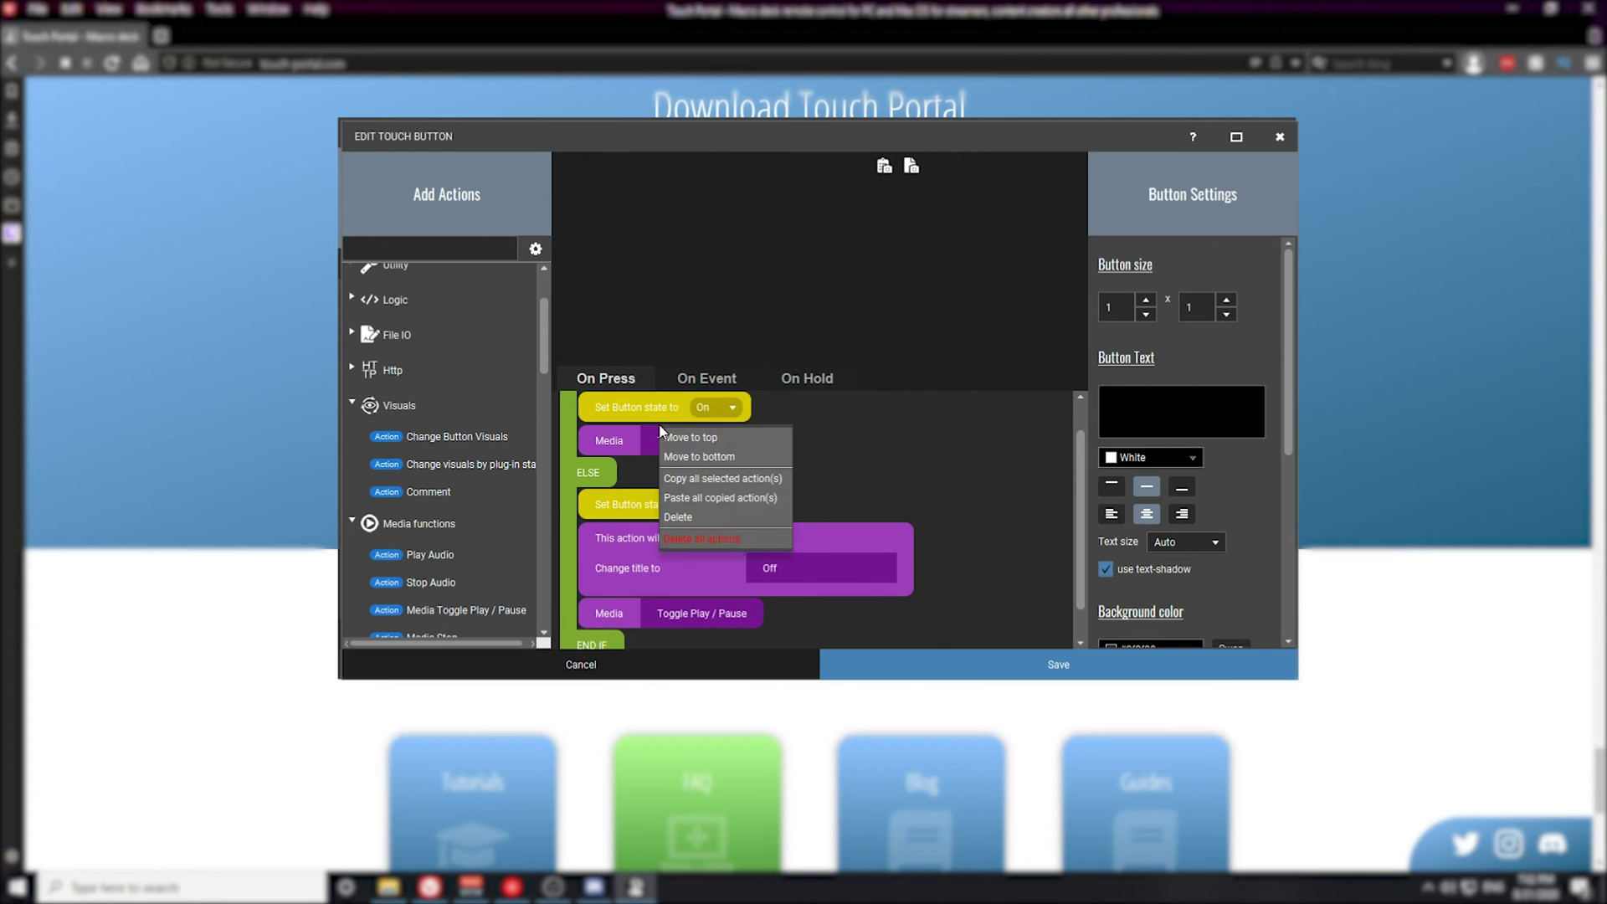
click(712, 463)
click(707, 495)
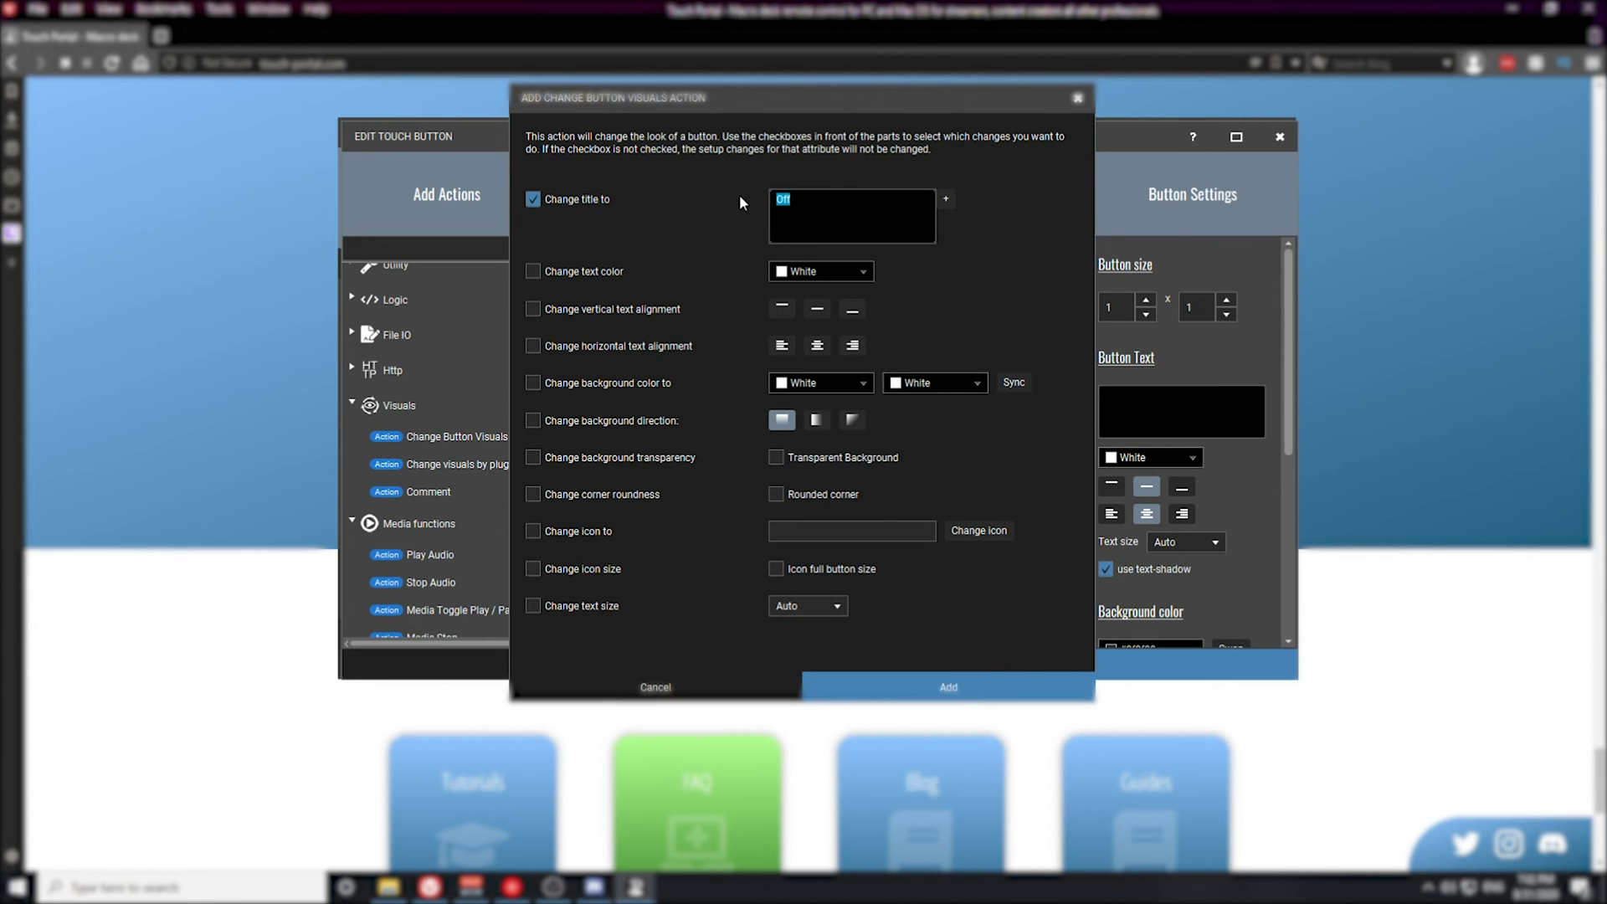
key(Return)
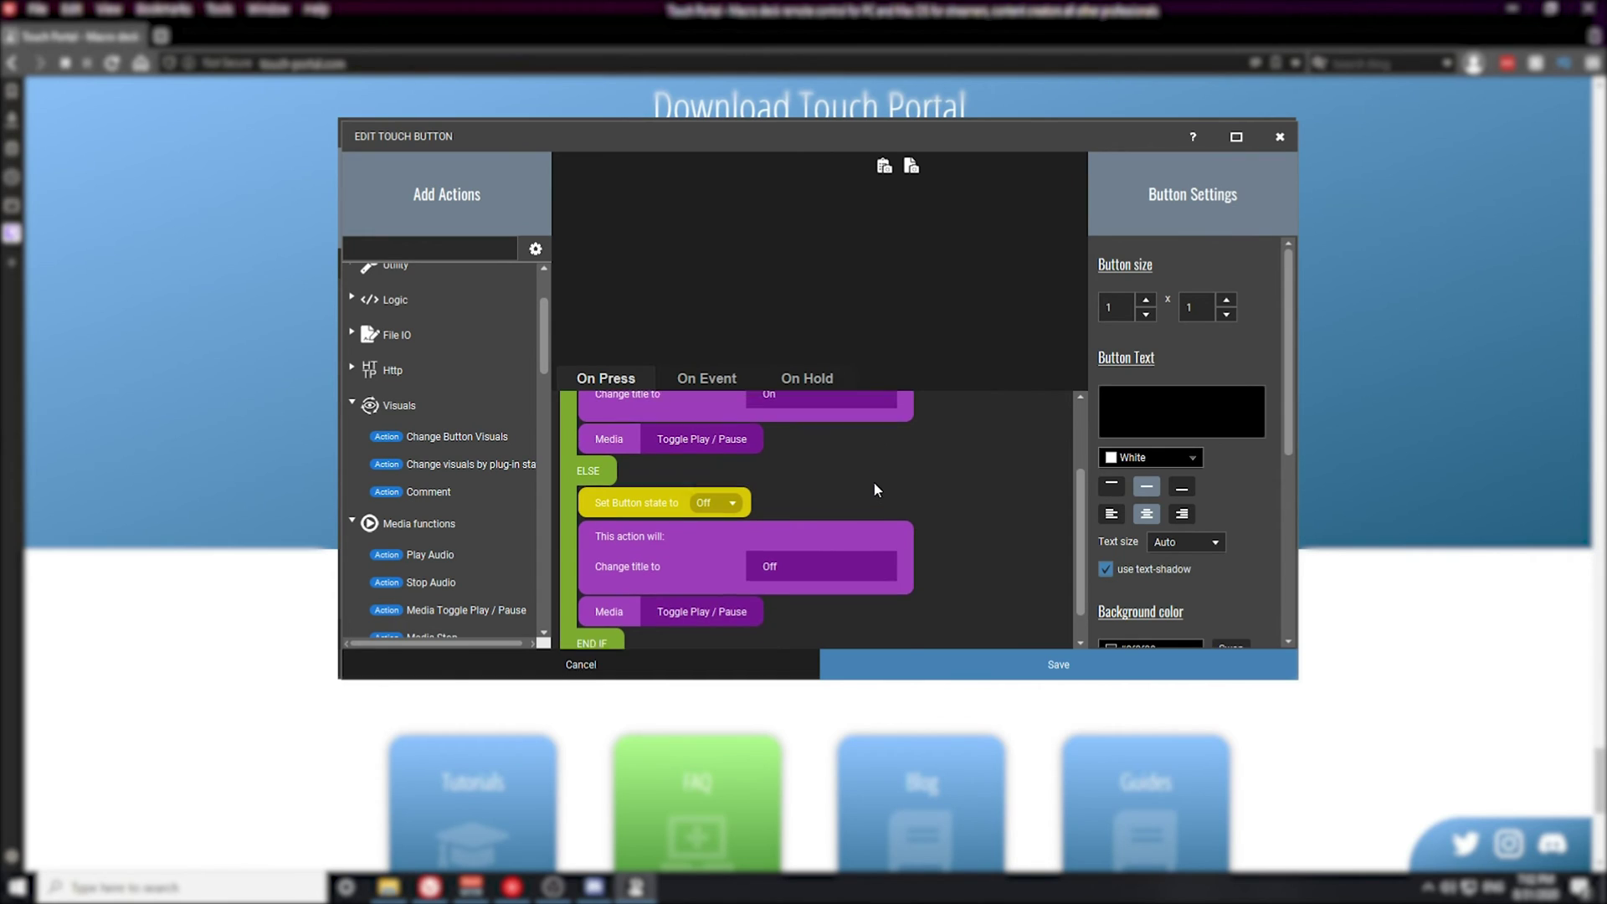
- Choose Off as the button's initial state in its logic setup
scroll(670, 433, up, 2)
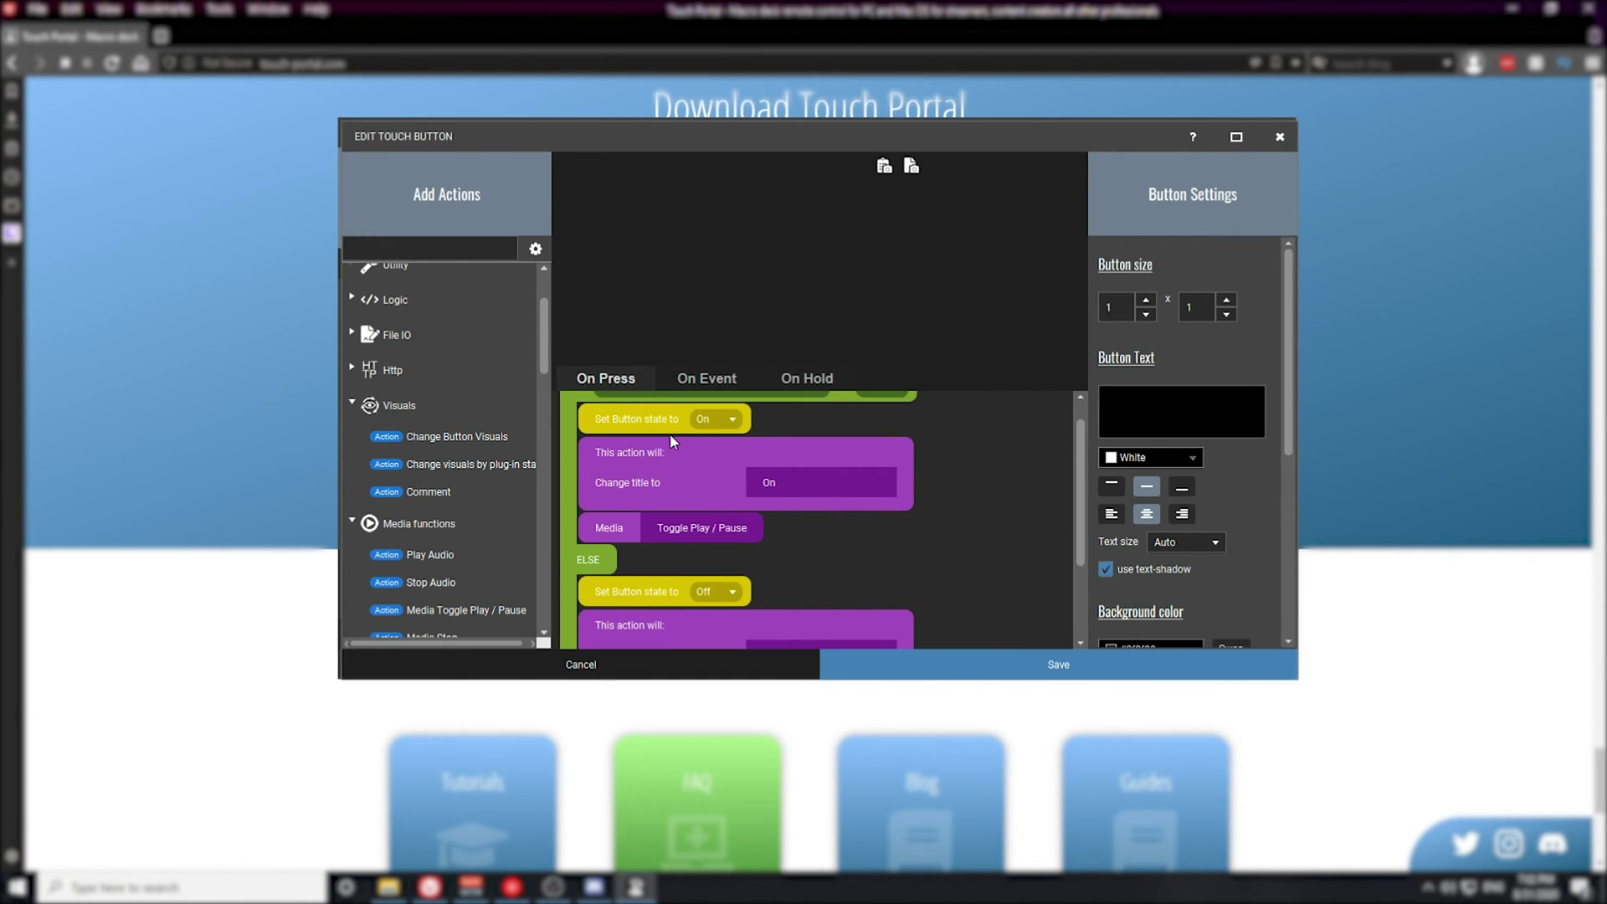
scroll(671, 441, down, 3)
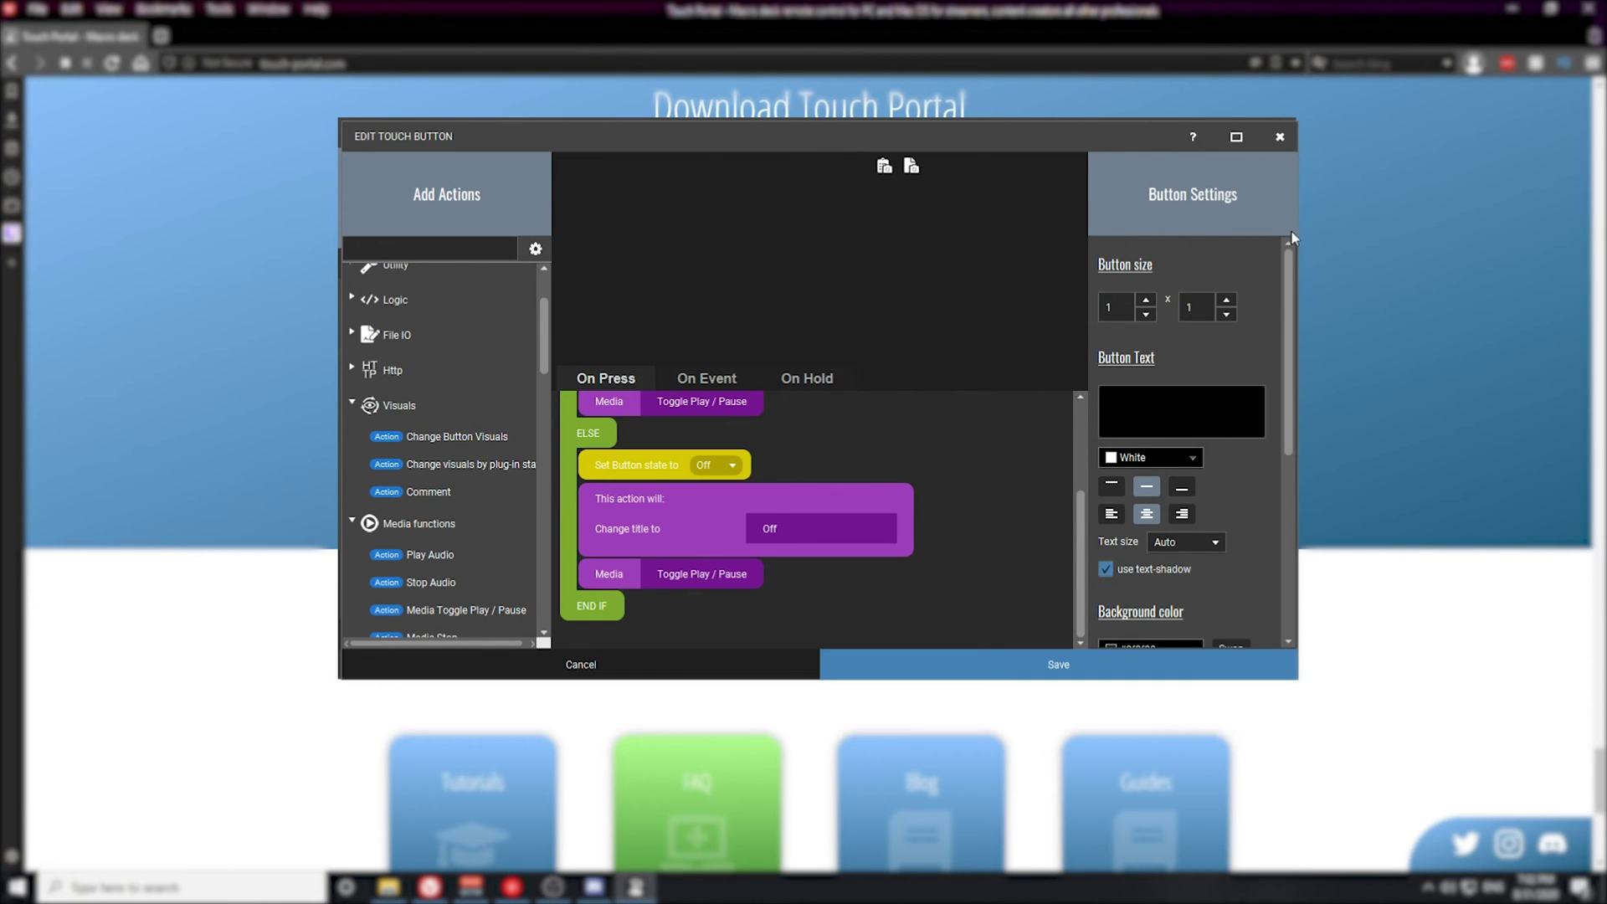
scroll(1292, 439, down, 5)
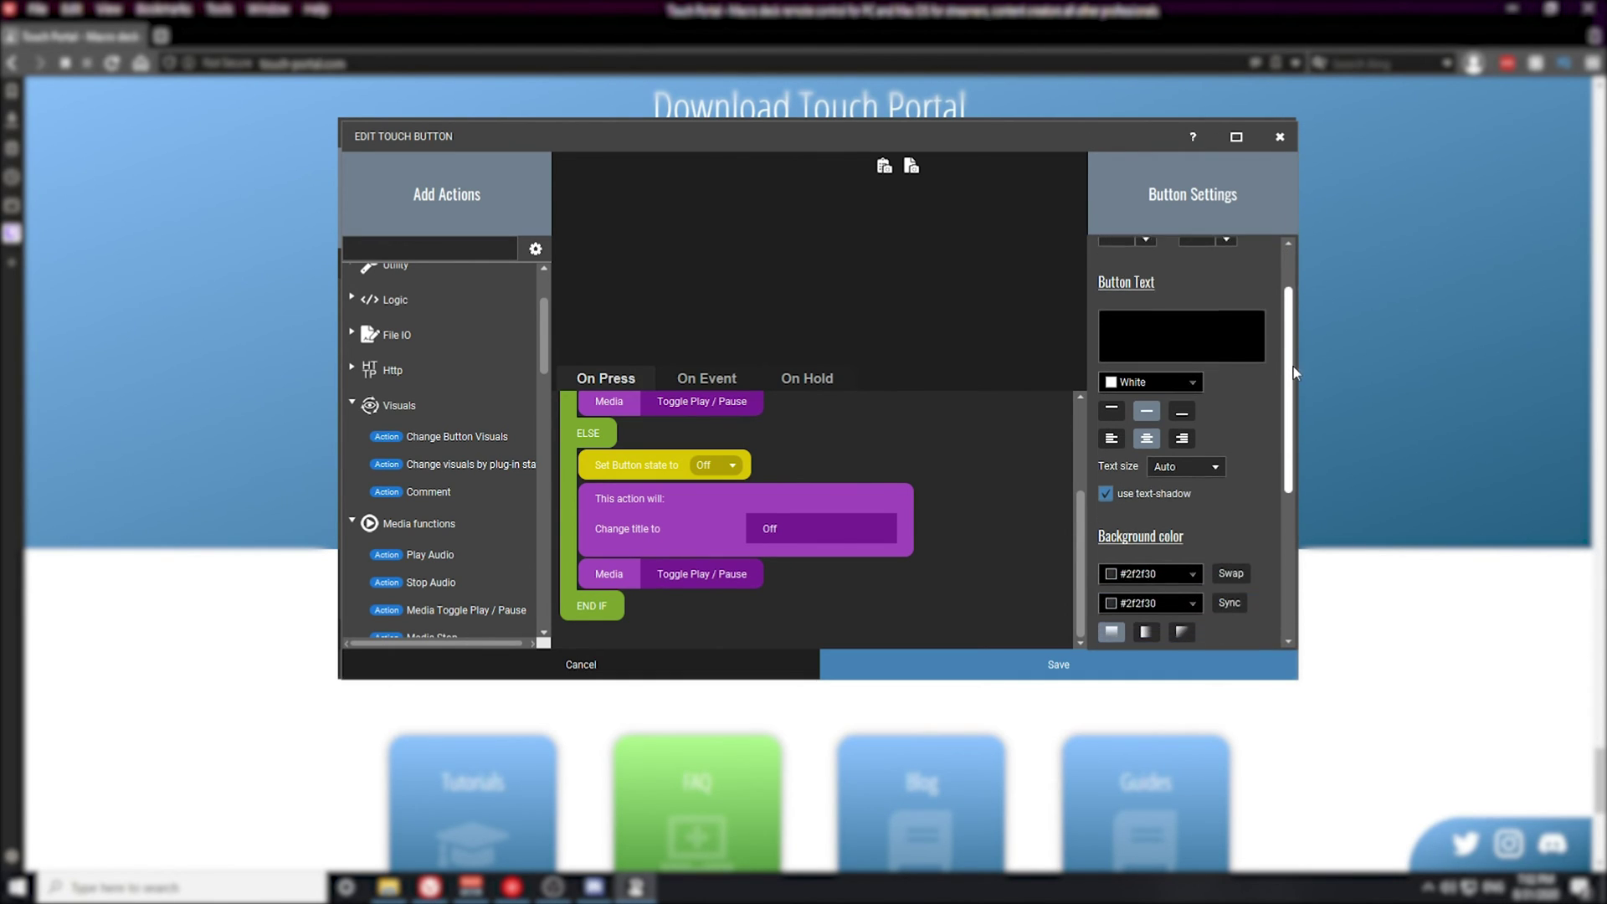
scroll(1293, 463, down, 2)
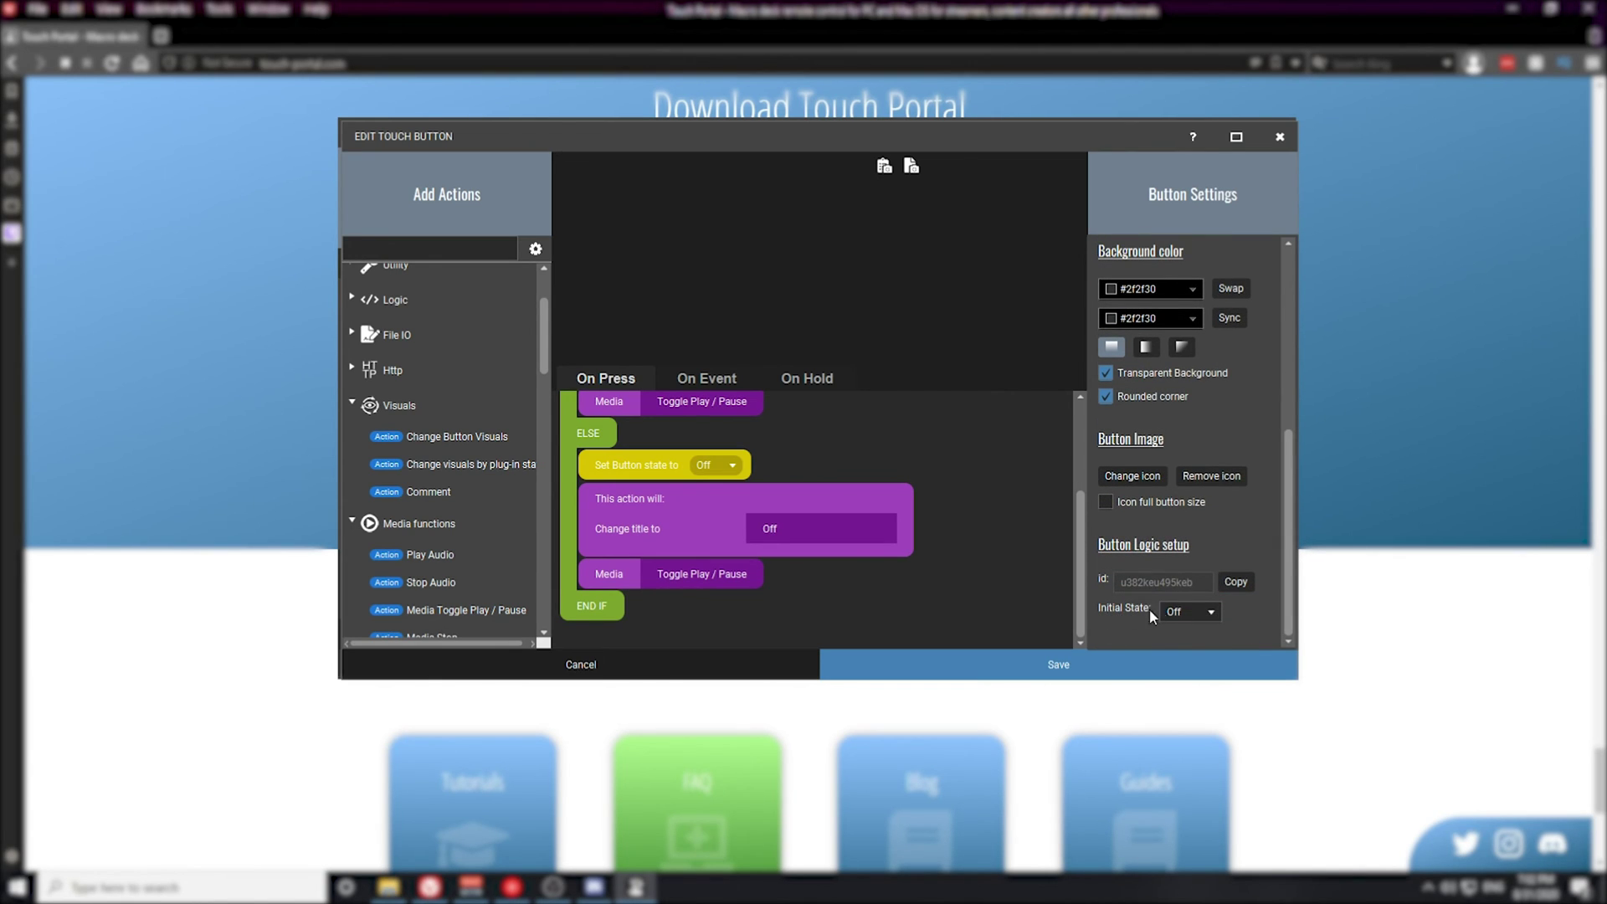
click(1198, 609)
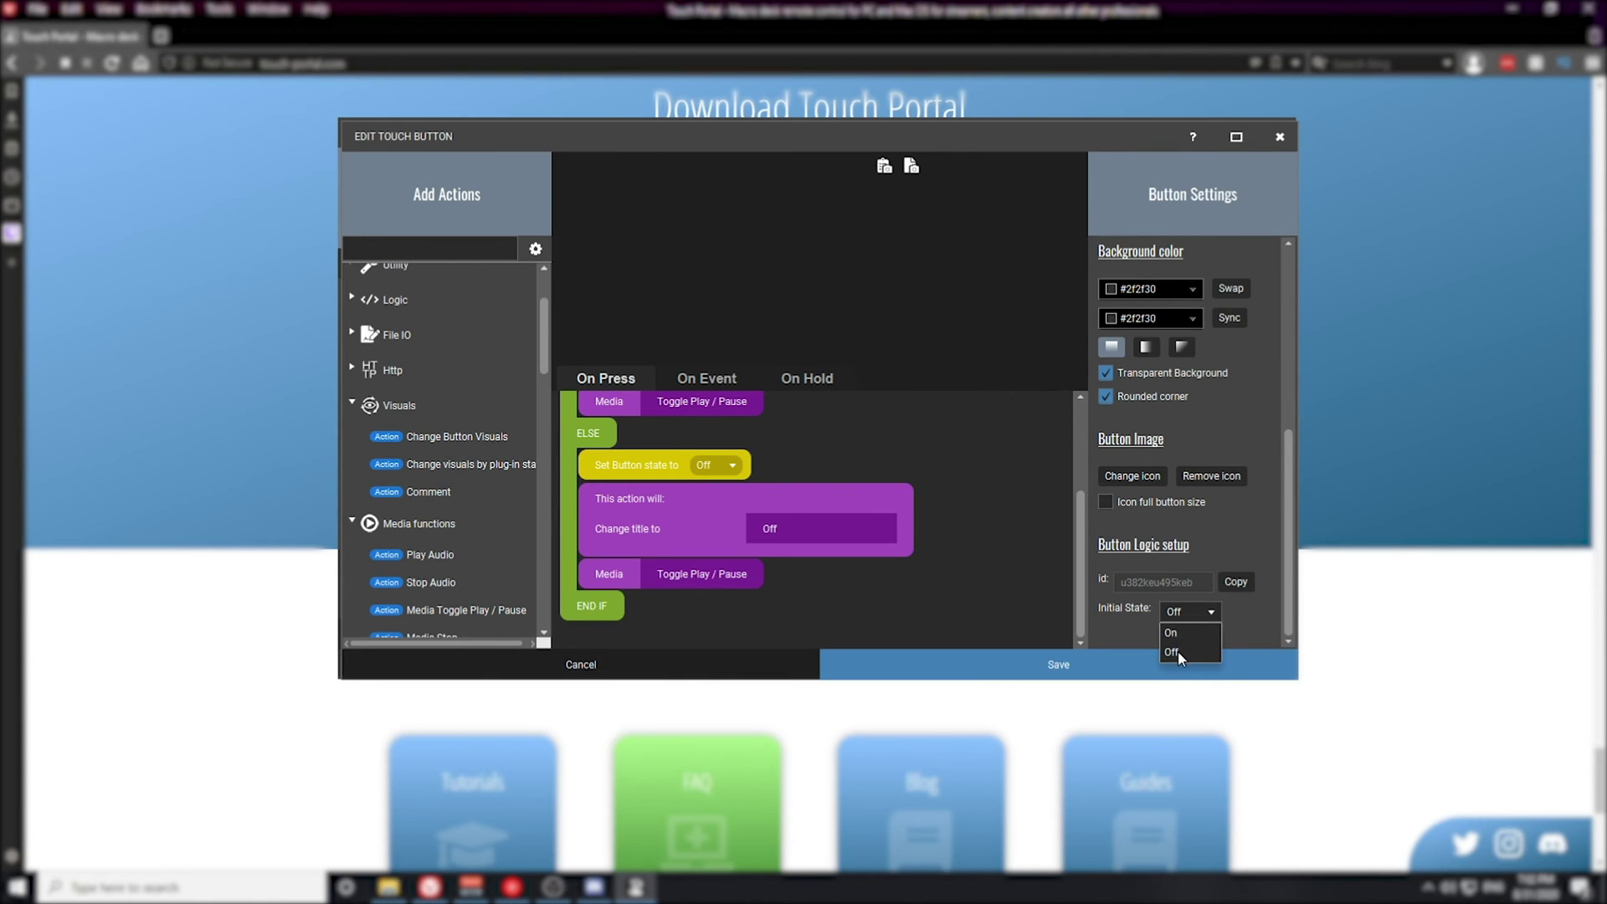
click(1178, 652)
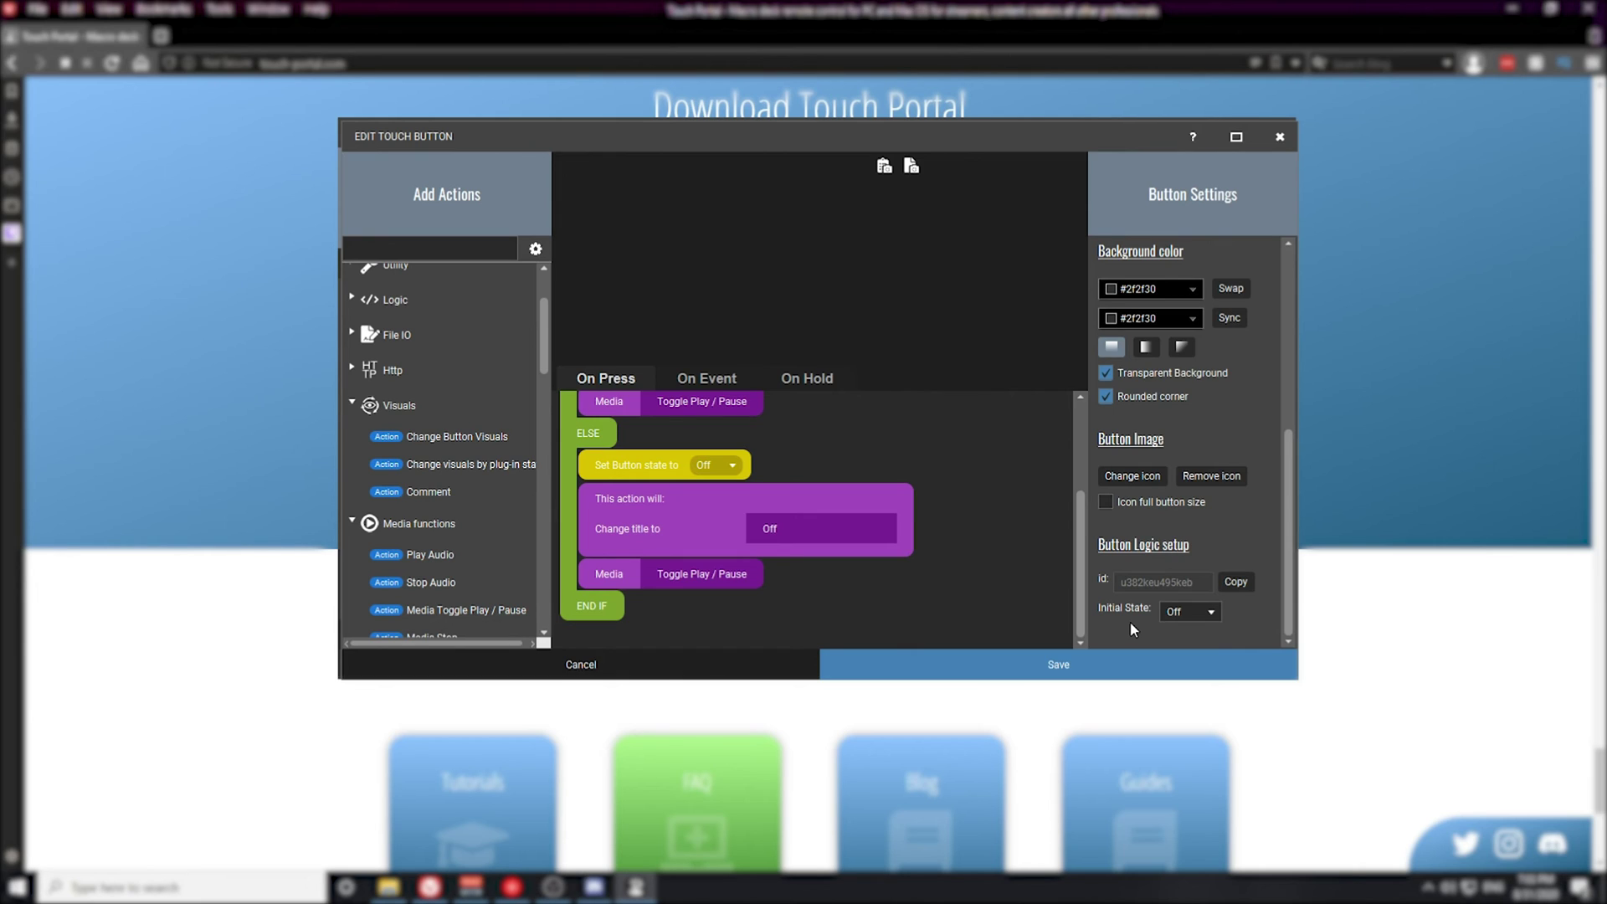
- Set the button text to "Off" and save the button
drag(1289, 514, 1302, 312)
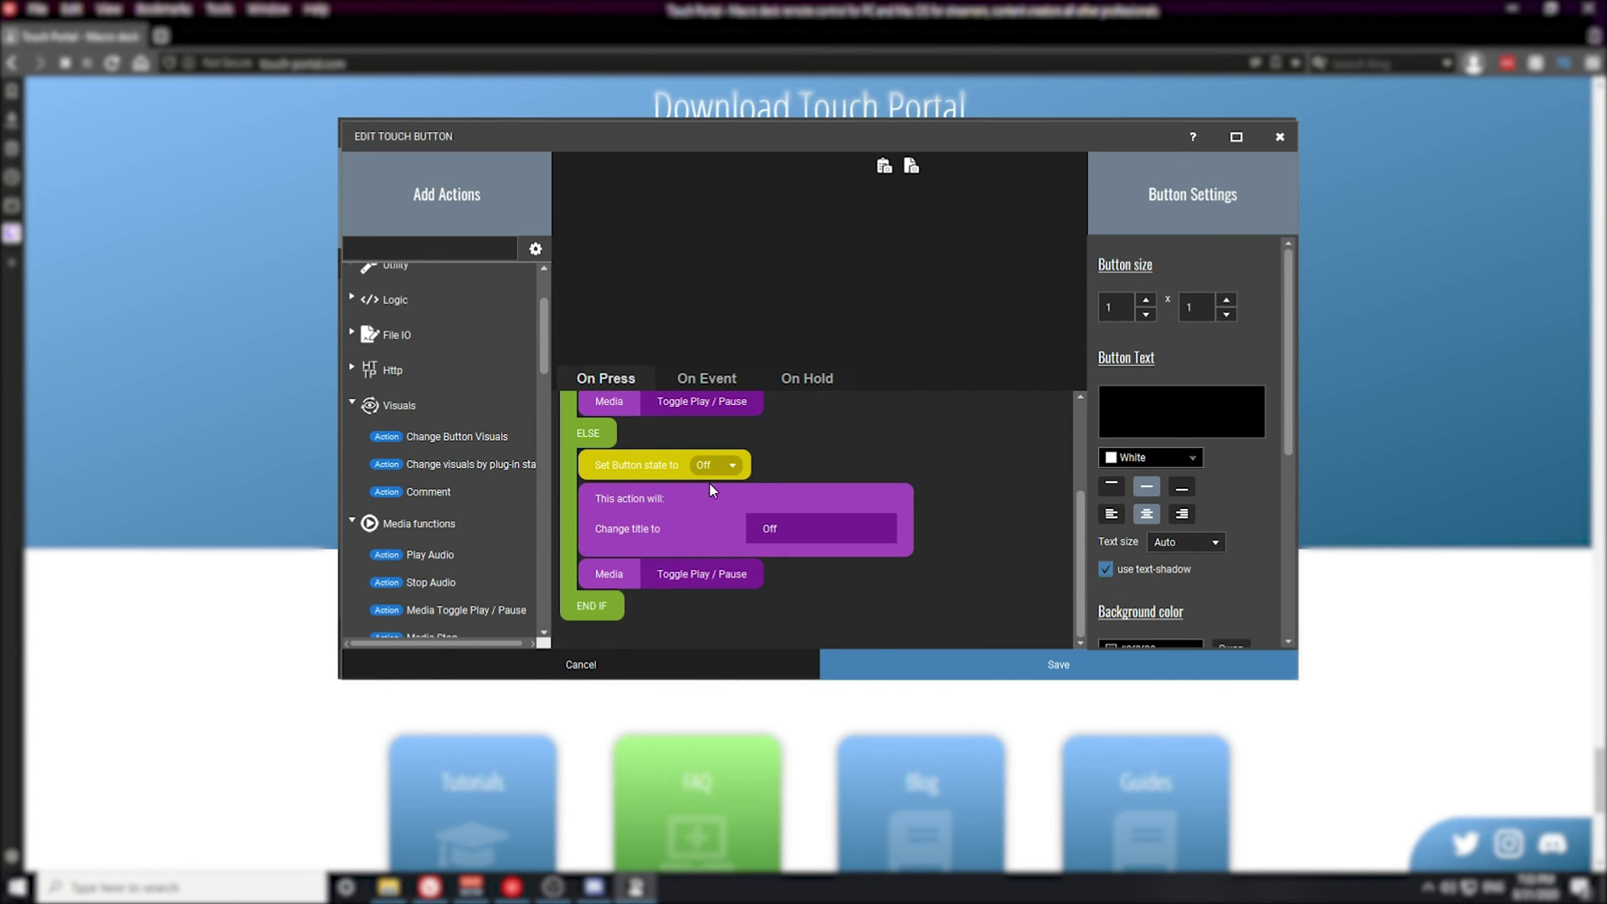
click(1105, 397)
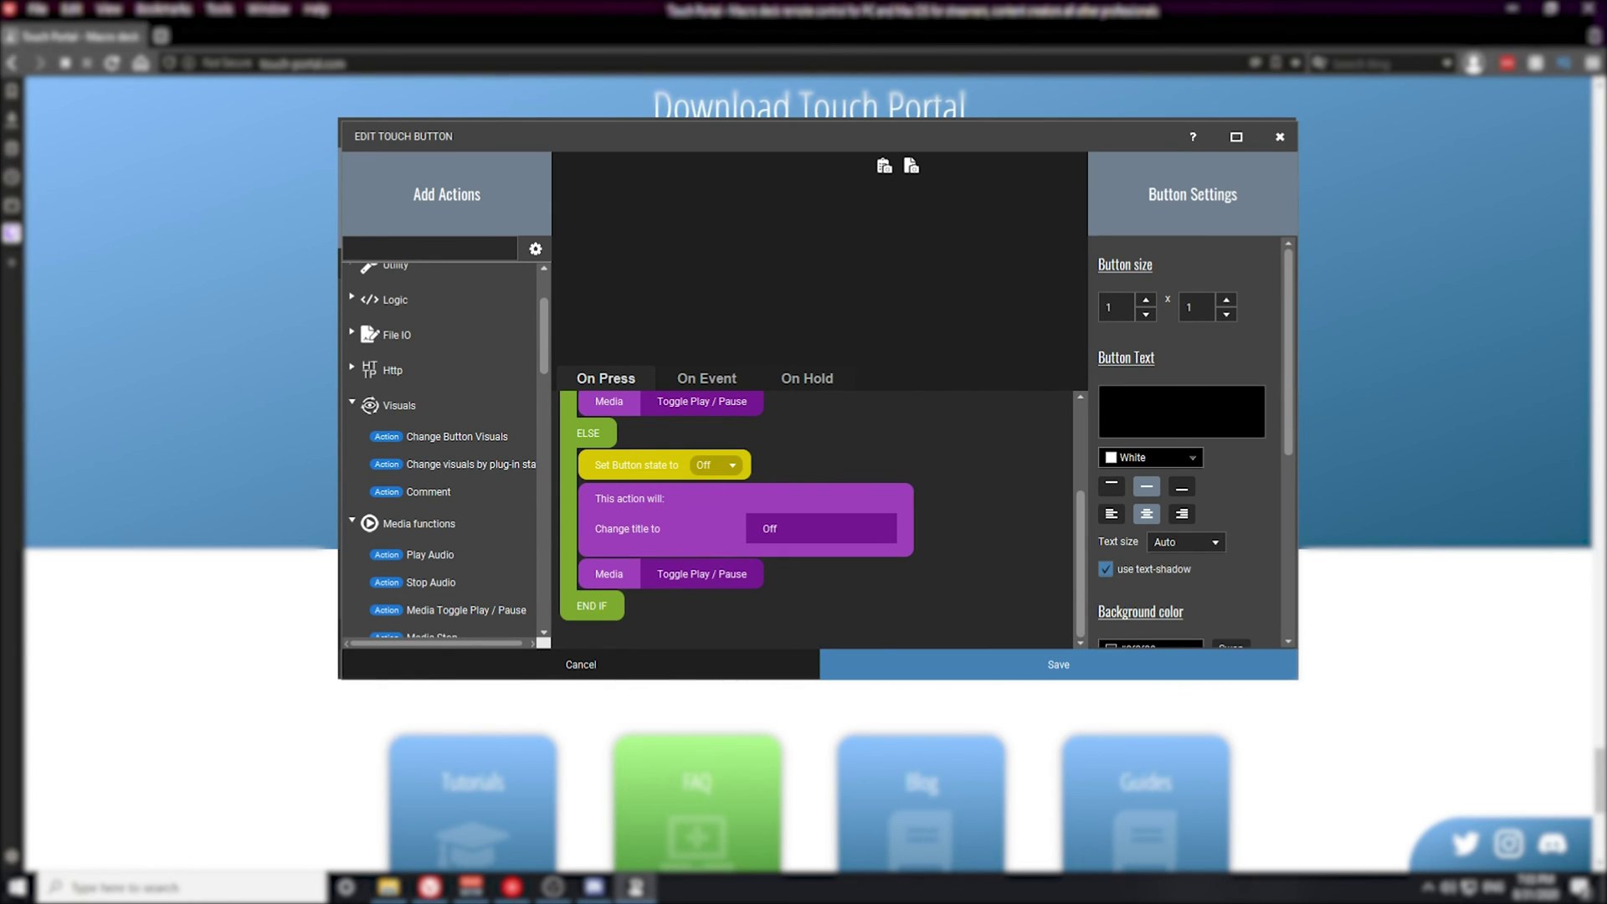
text(Off)
click(1092, 670)
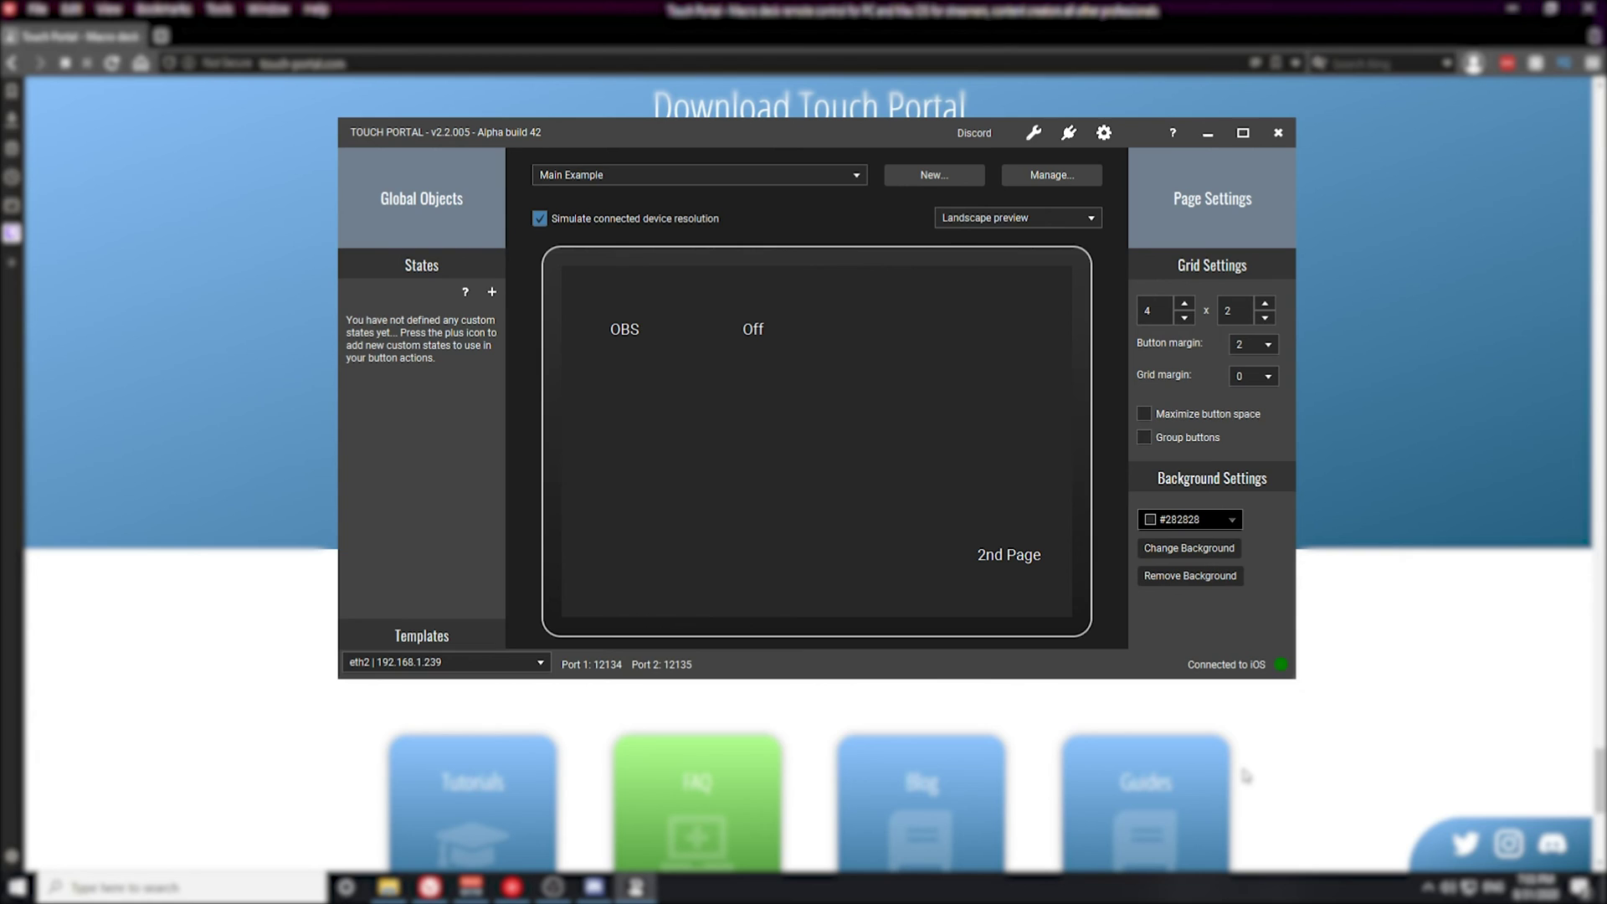